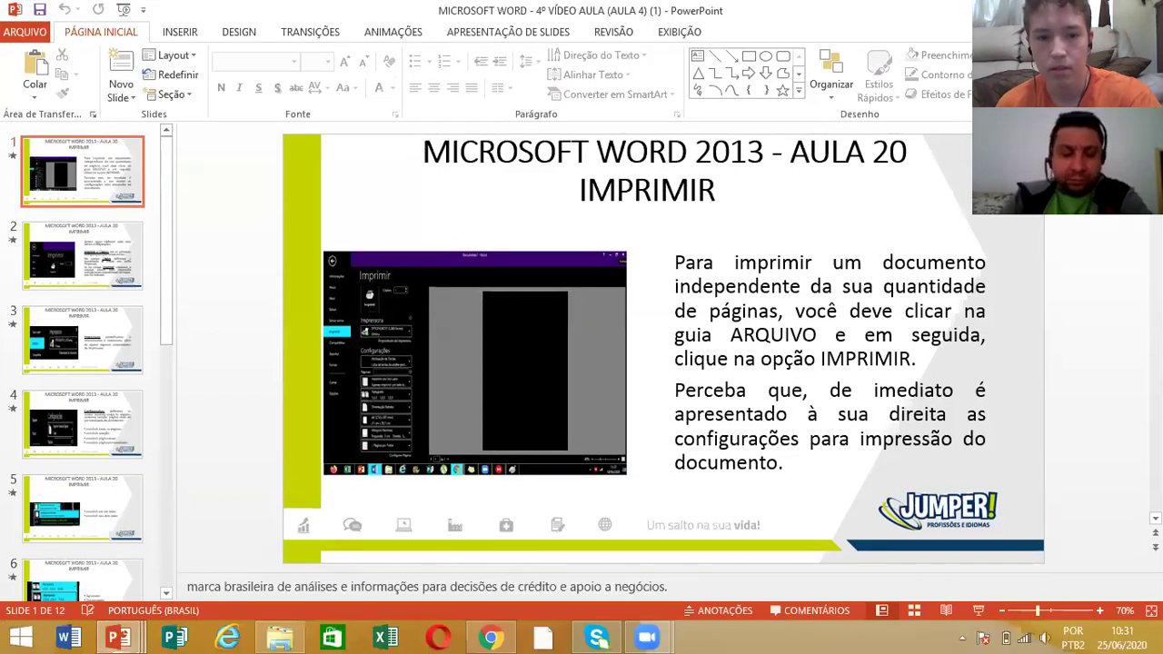
- Start the slide show on the title slide 'MICROSOFT WORD 2013 - AULA 20 IMPRIMIR'
key("F5")
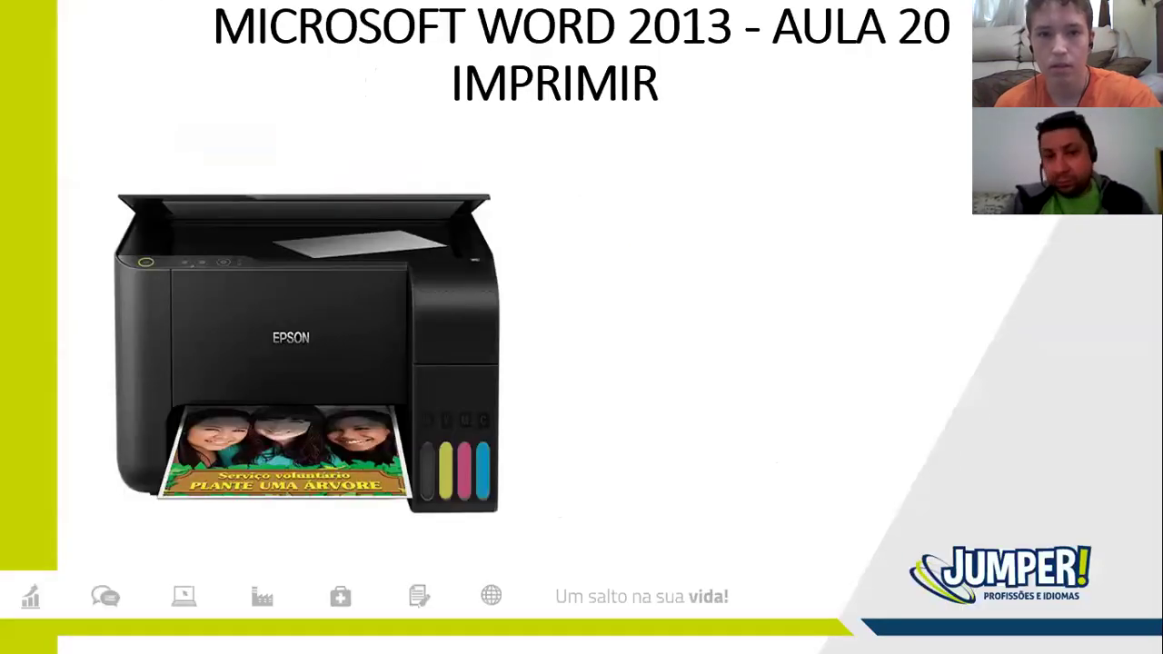
- Bring in the printing instructions text, then swap the printer picture for the Imprimir screenshot
key("space")
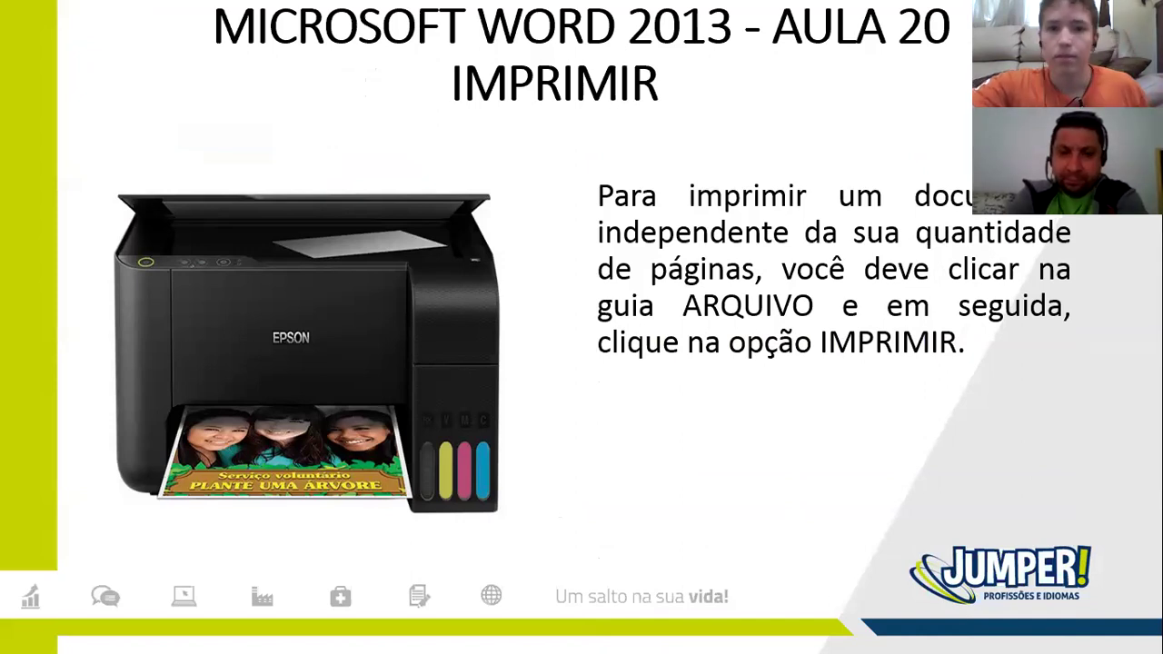
key("Right")
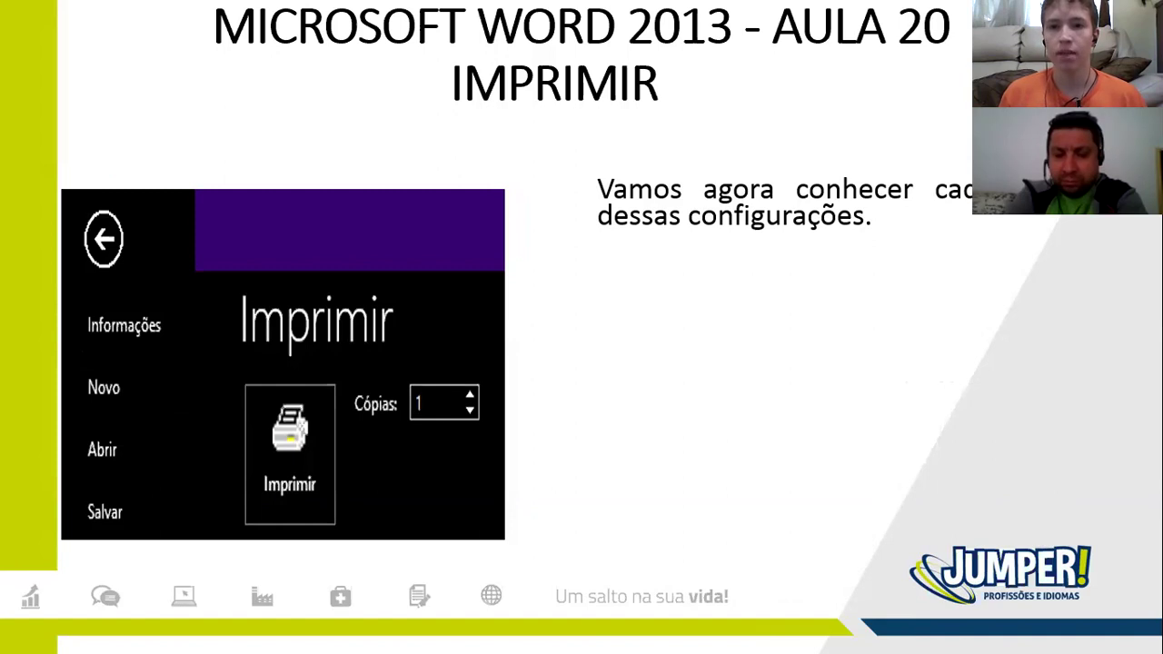
- Reveal the Cópias and Imprimir field explanations, advance to the Impressora slide, then end the show
key("Right")
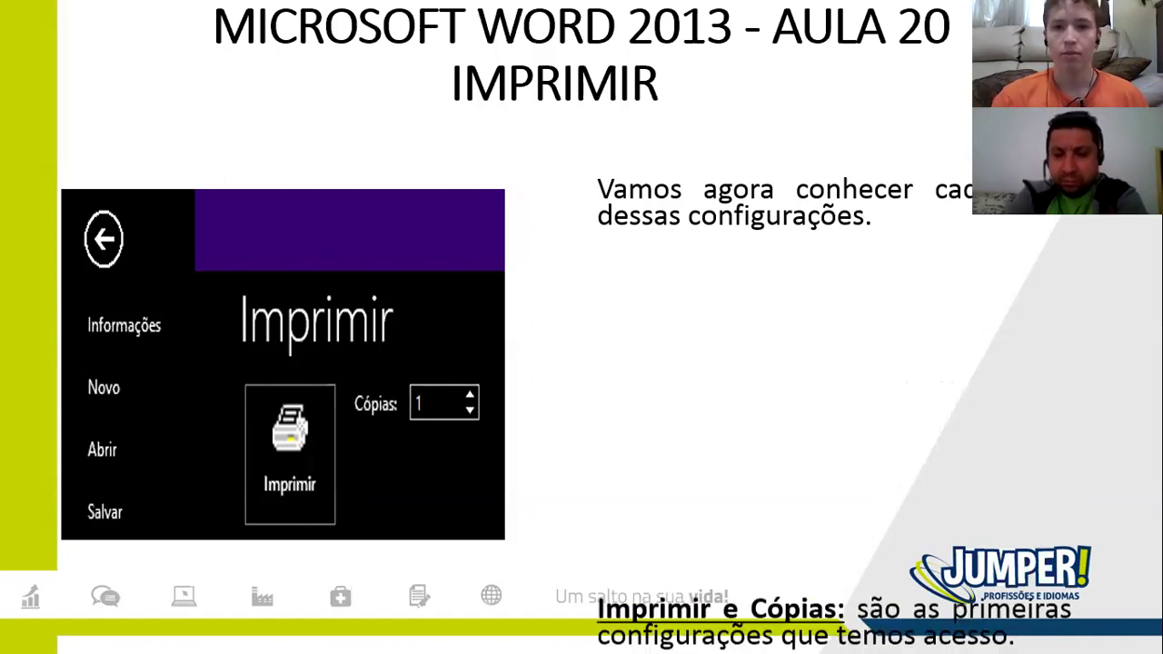
key("Right")
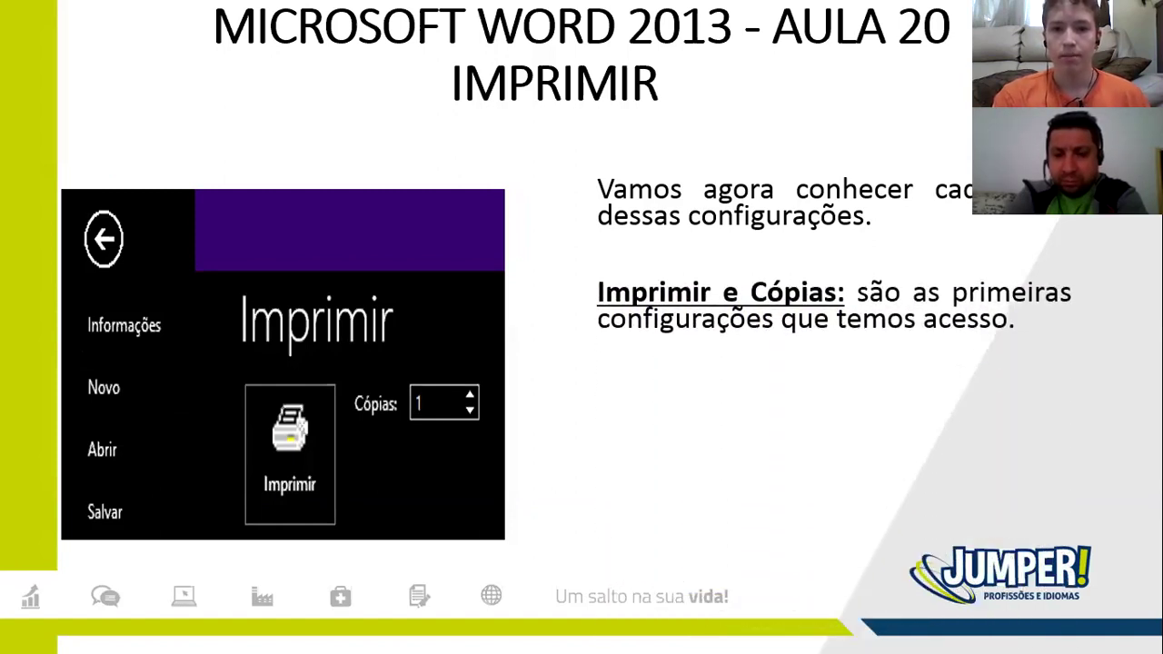
key("Right")
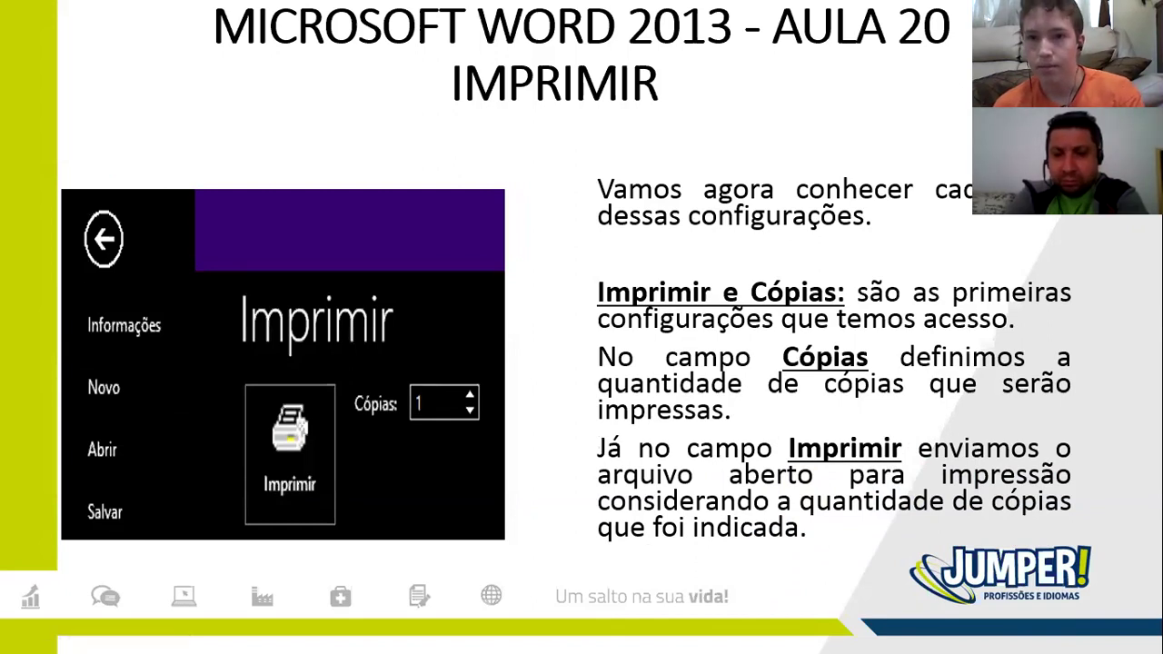
left_click(778, 180)
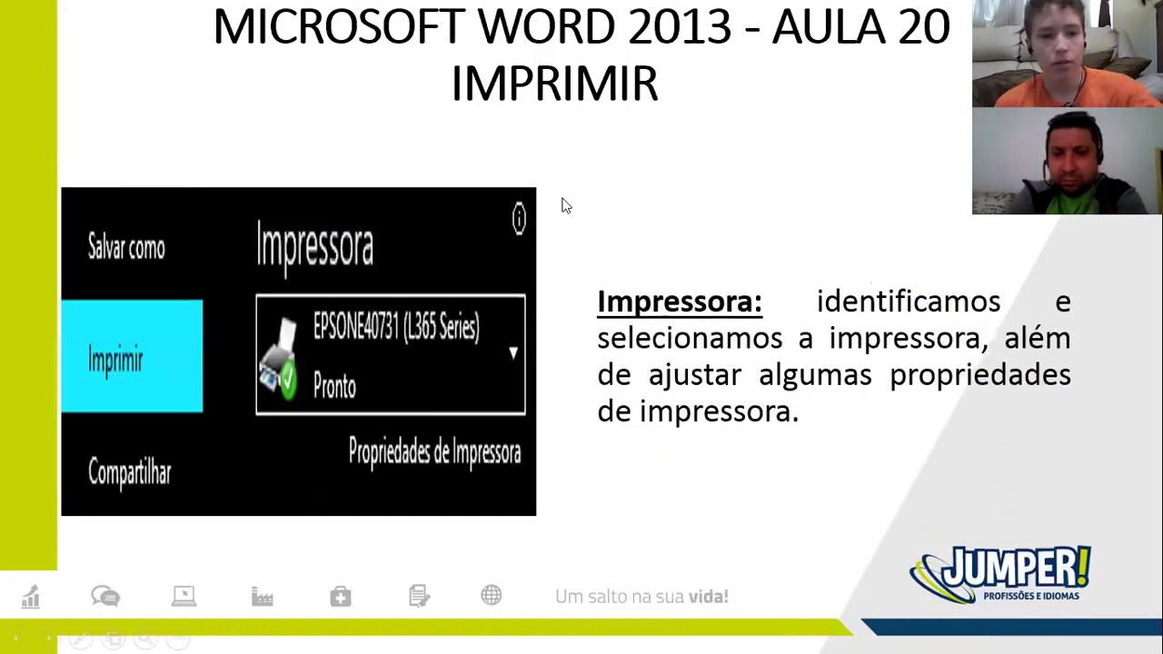
key("Escape")
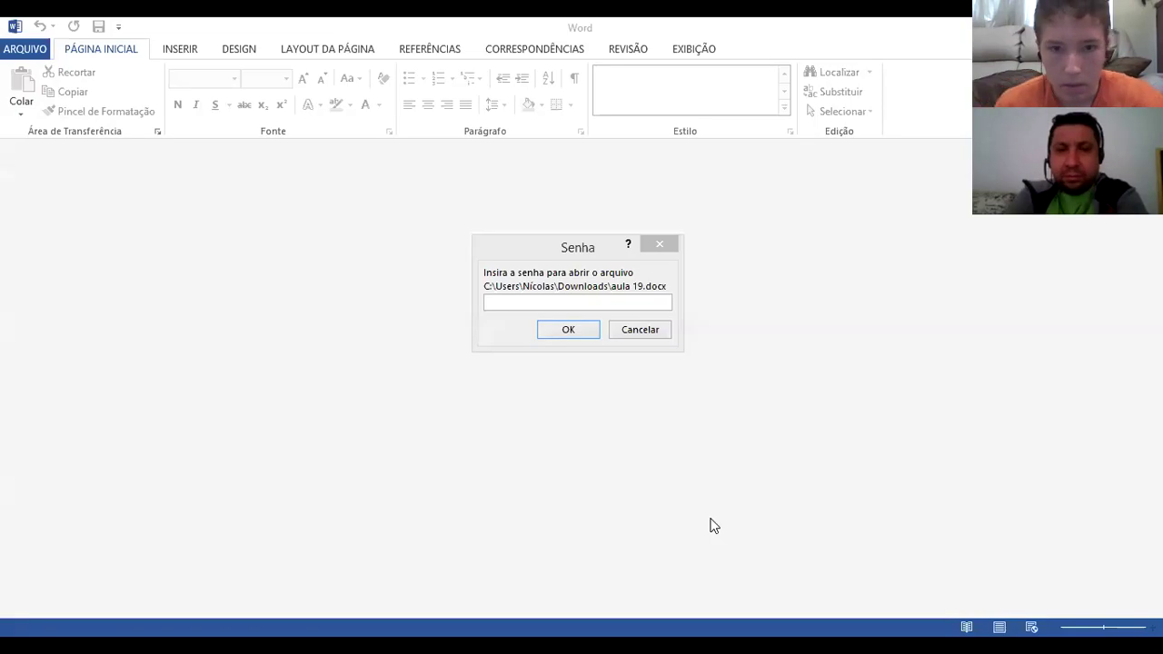
- Enter the document password to open aula 19 and show its Imprimir preview
left_click(582, 302)
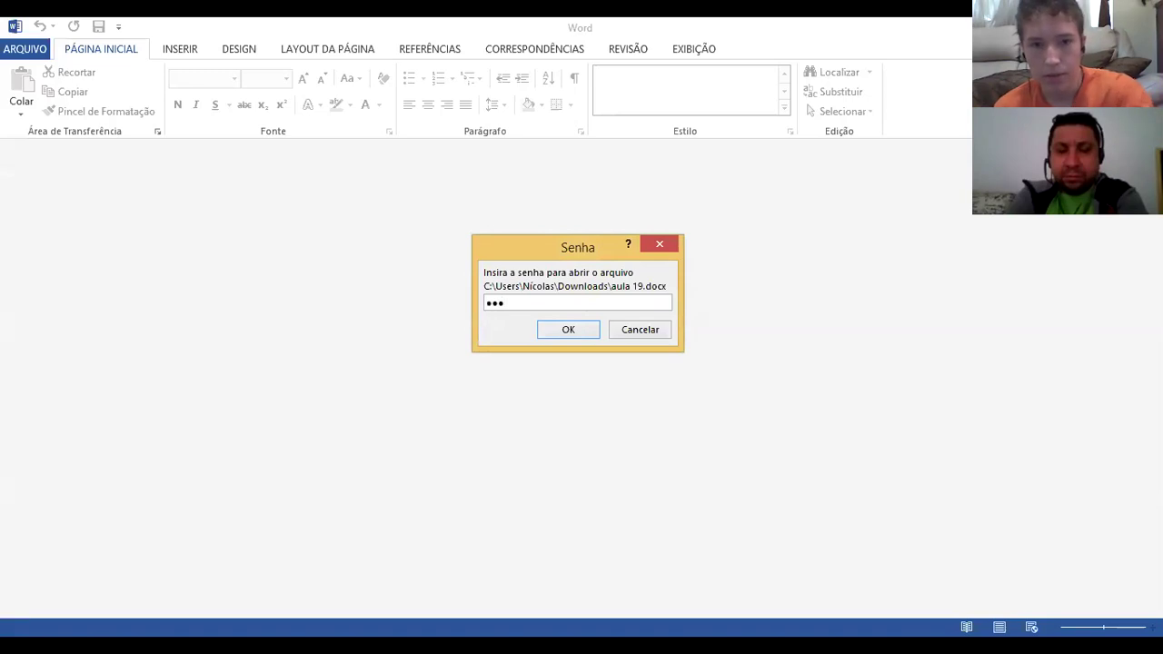
key("Return")
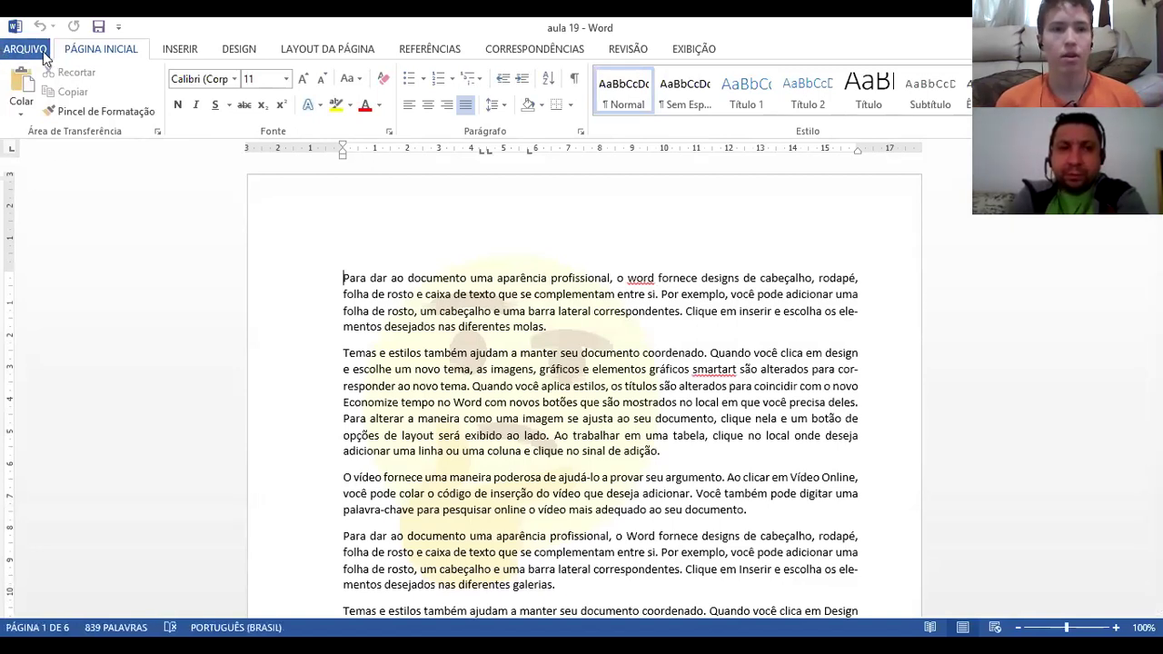
left_click(43, 51)
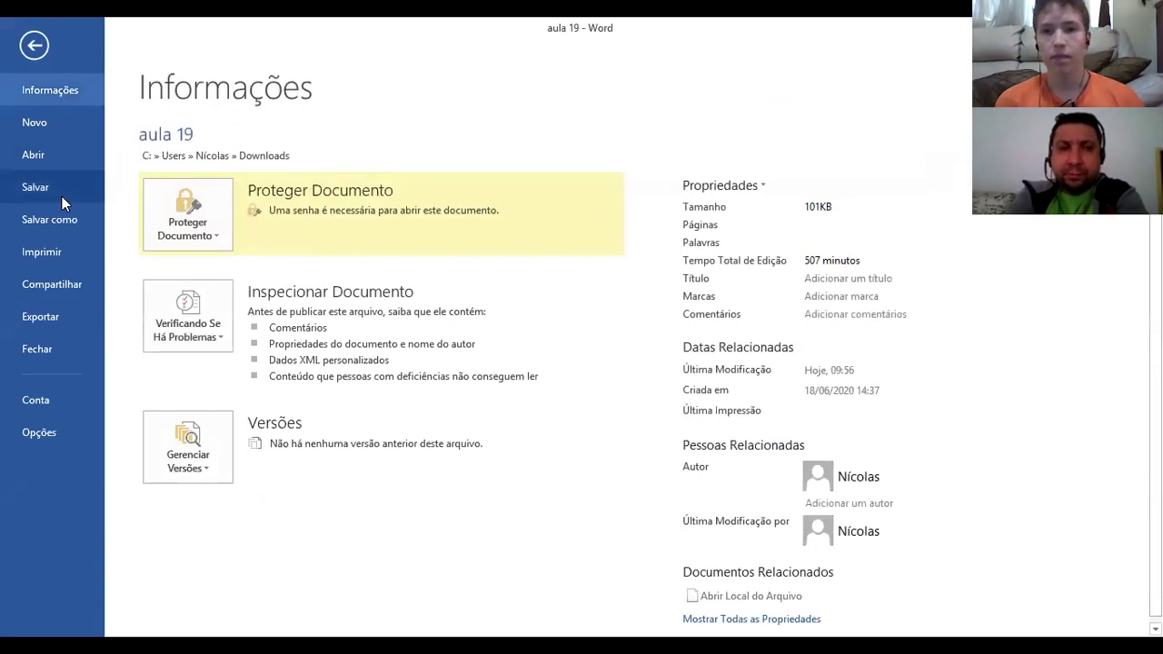
left_click(42, 251)
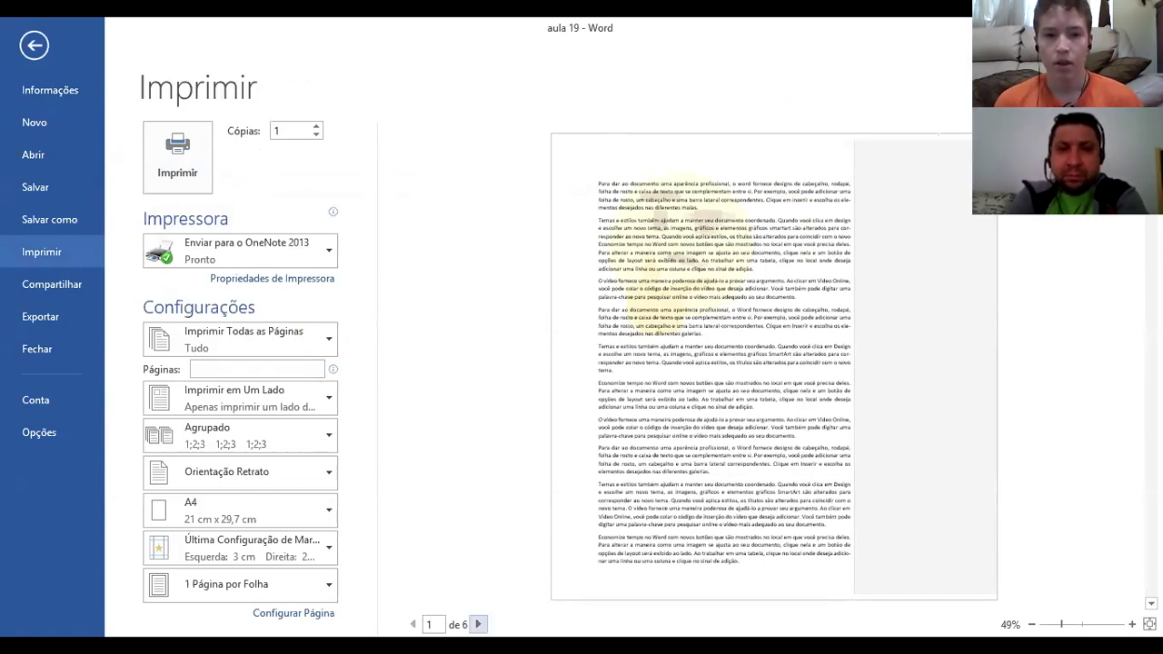
left_click(478, 624)
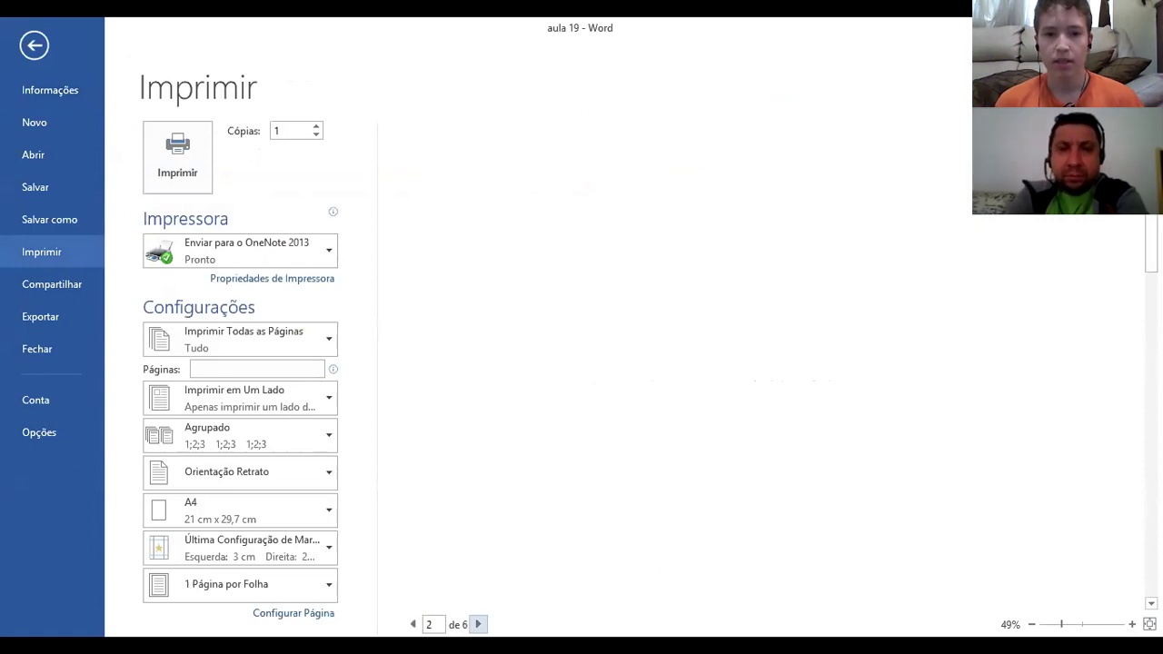
left_click(478, 624)
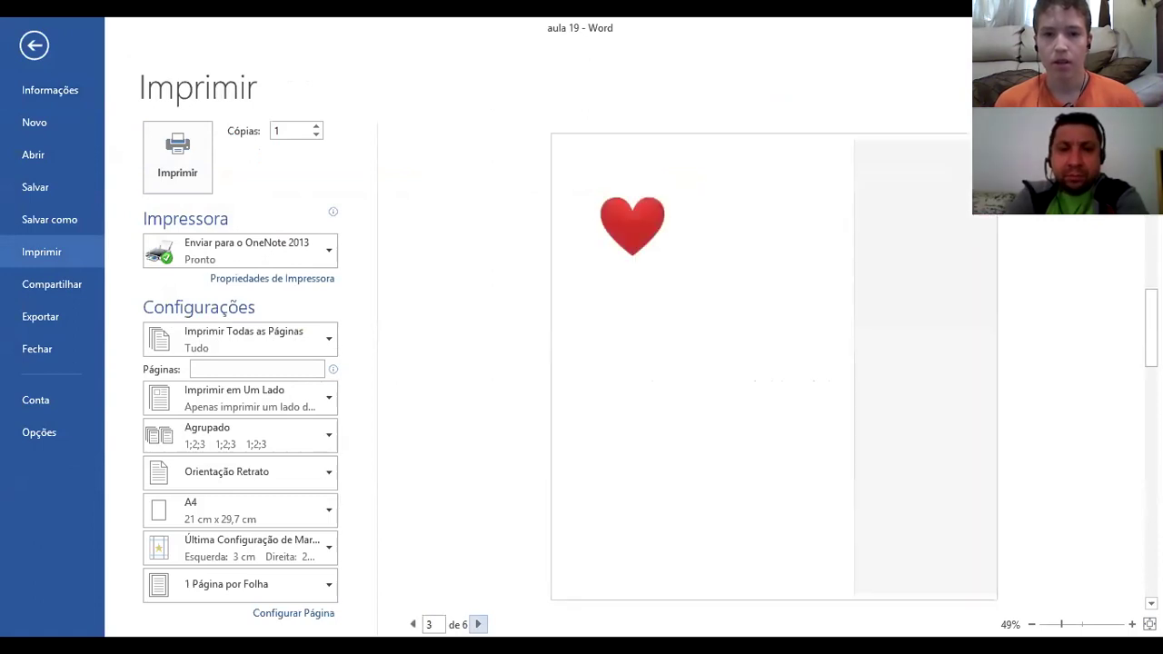
left_click(478, 624)
left_click(478, 625)
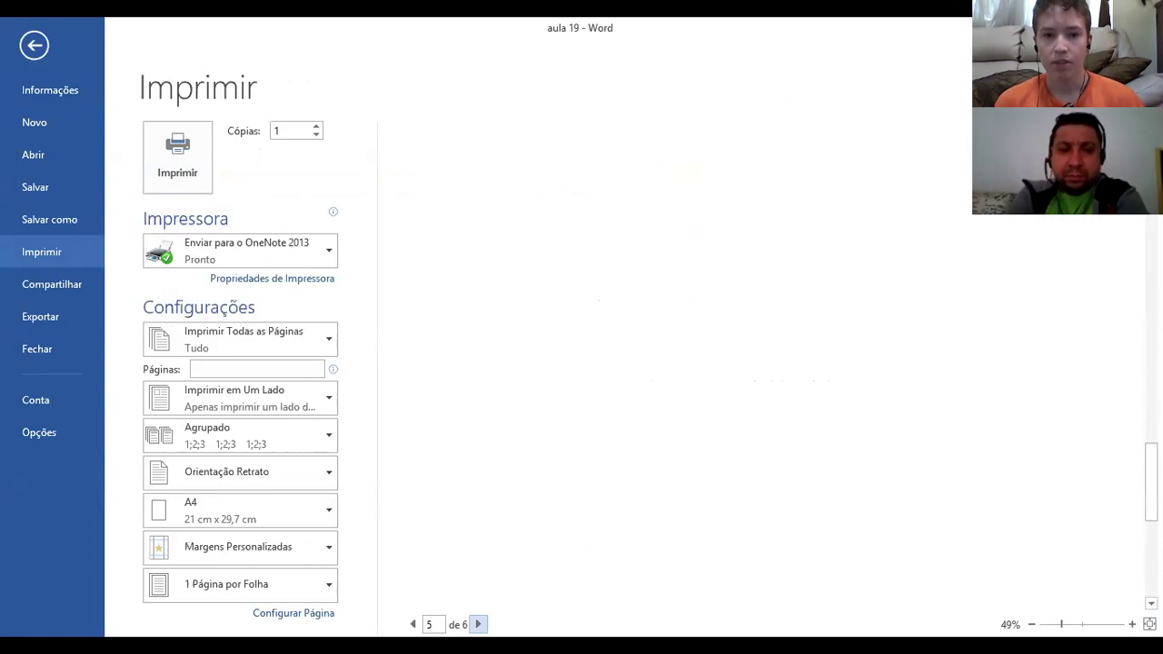
scroll(773, 364, "up", 5)
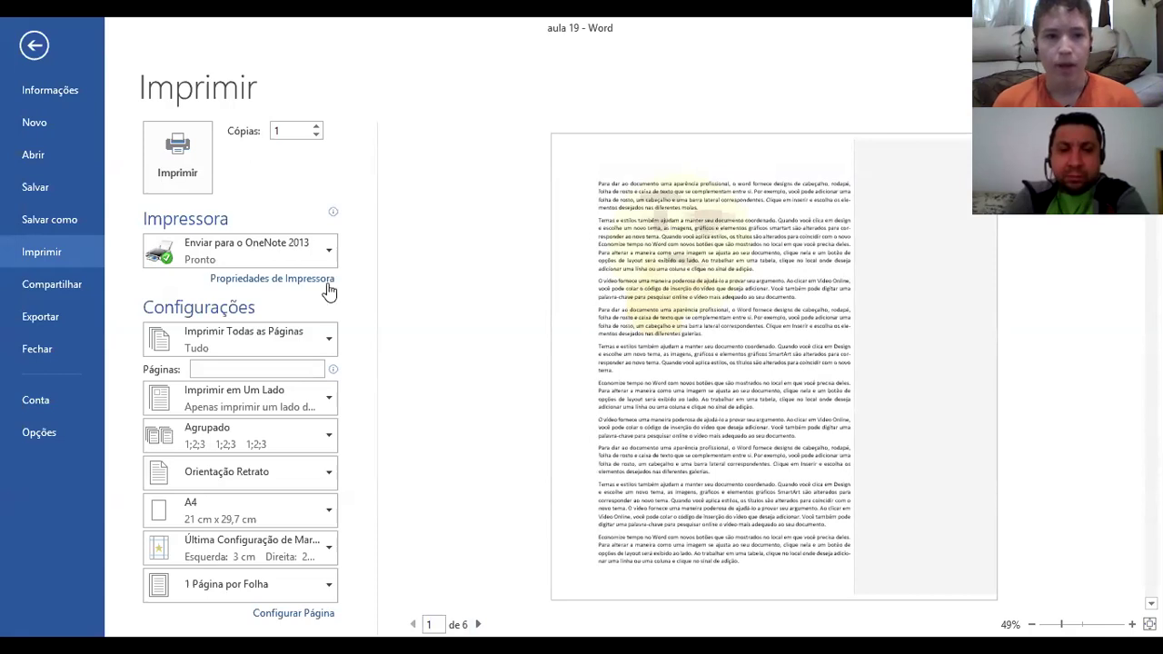
left_click(282, 251)
left_click(307, 145)
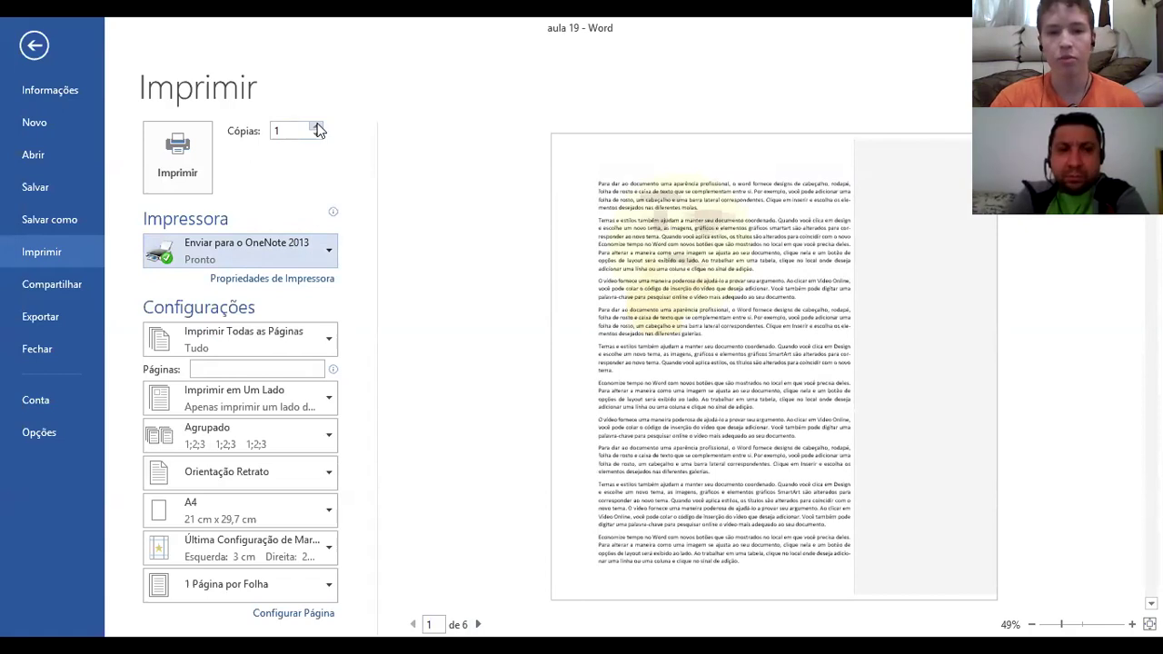
left_click(317, 127)
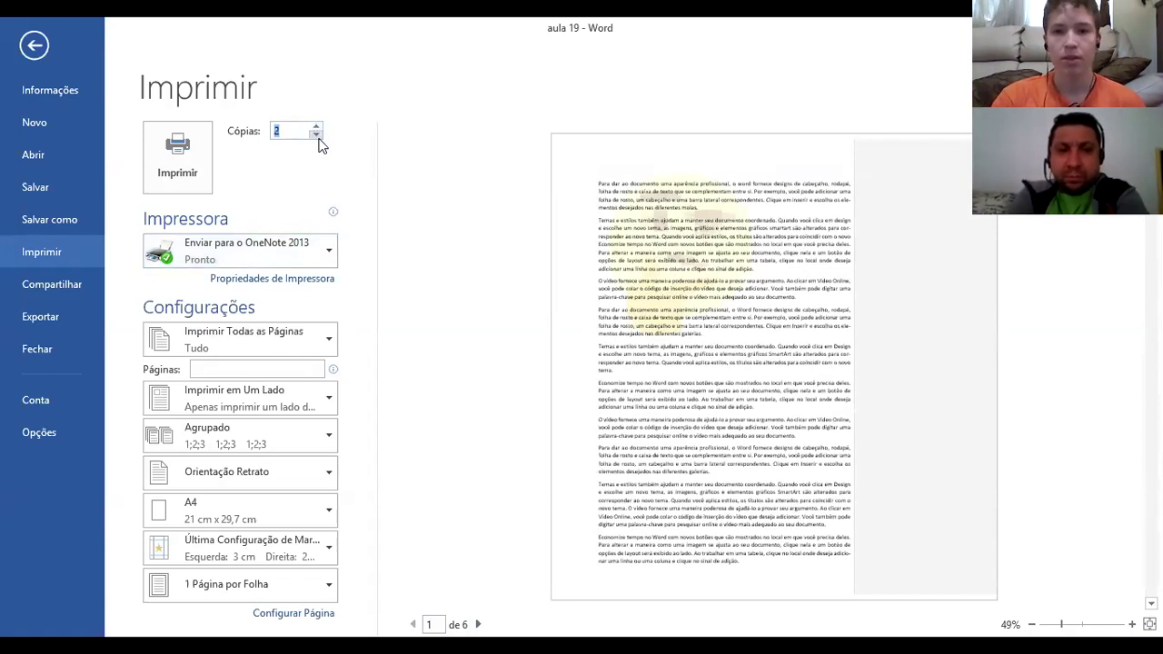
left_click(316, 135)
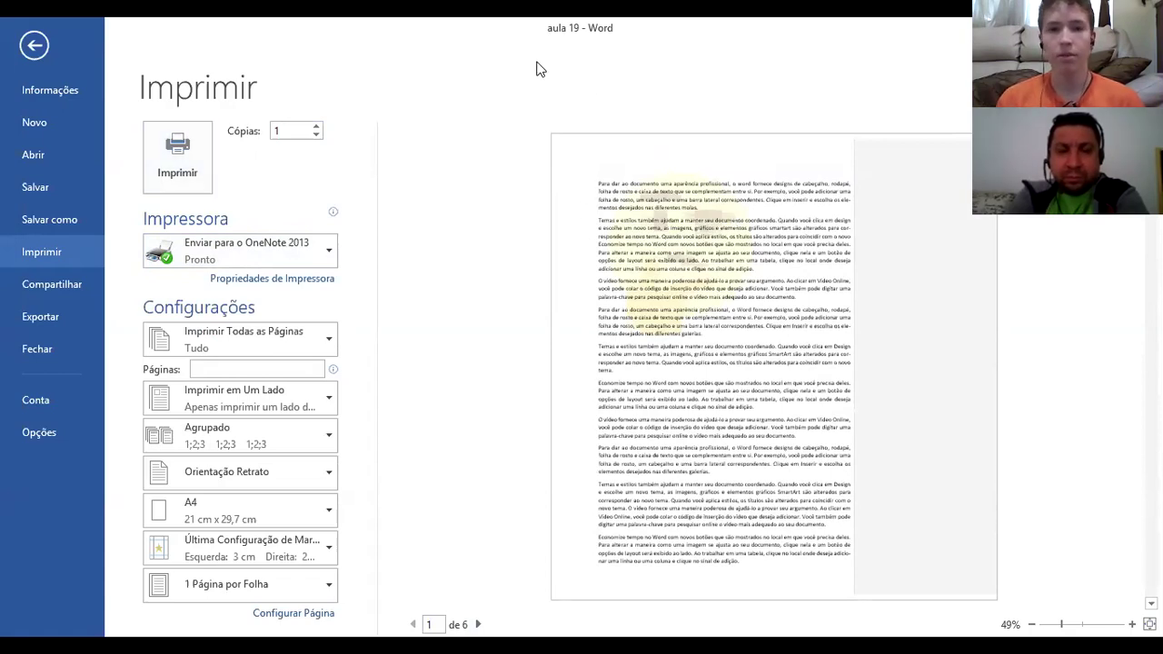
left_click(312, 252)
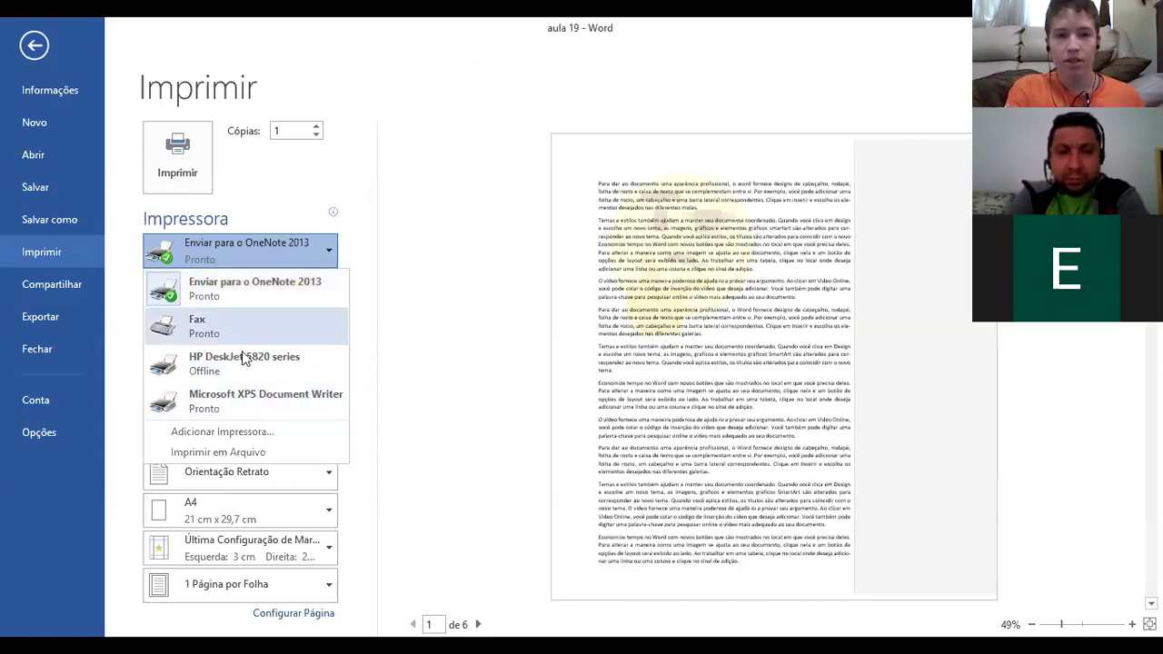
left_click(385, 211)
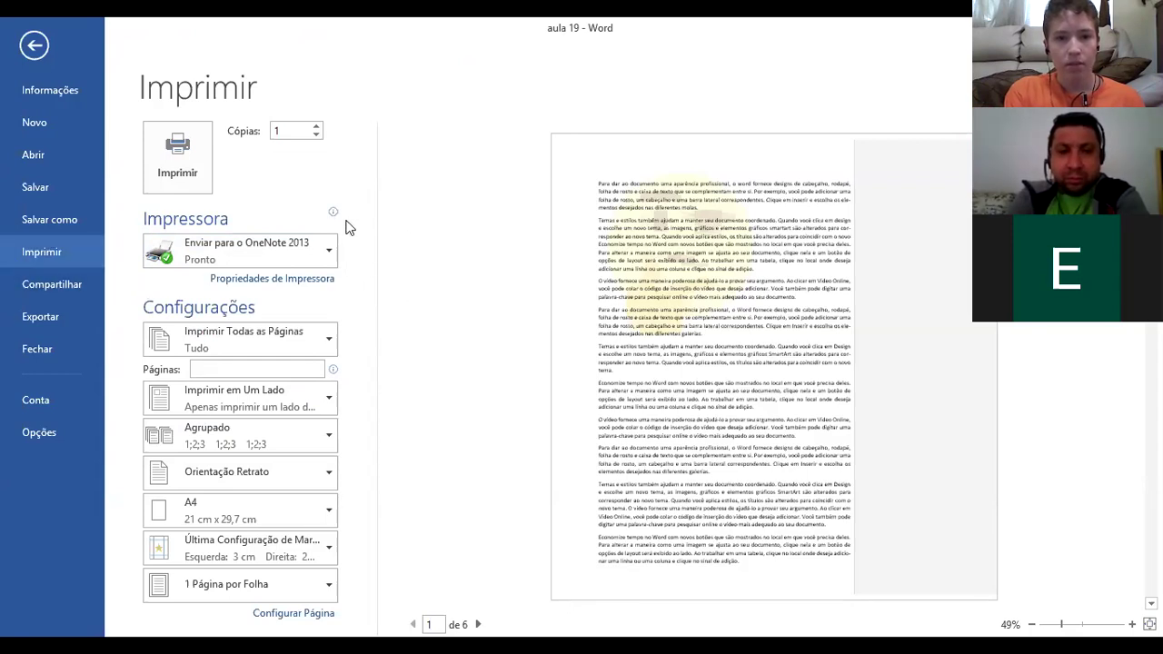
left_click(329, 263)
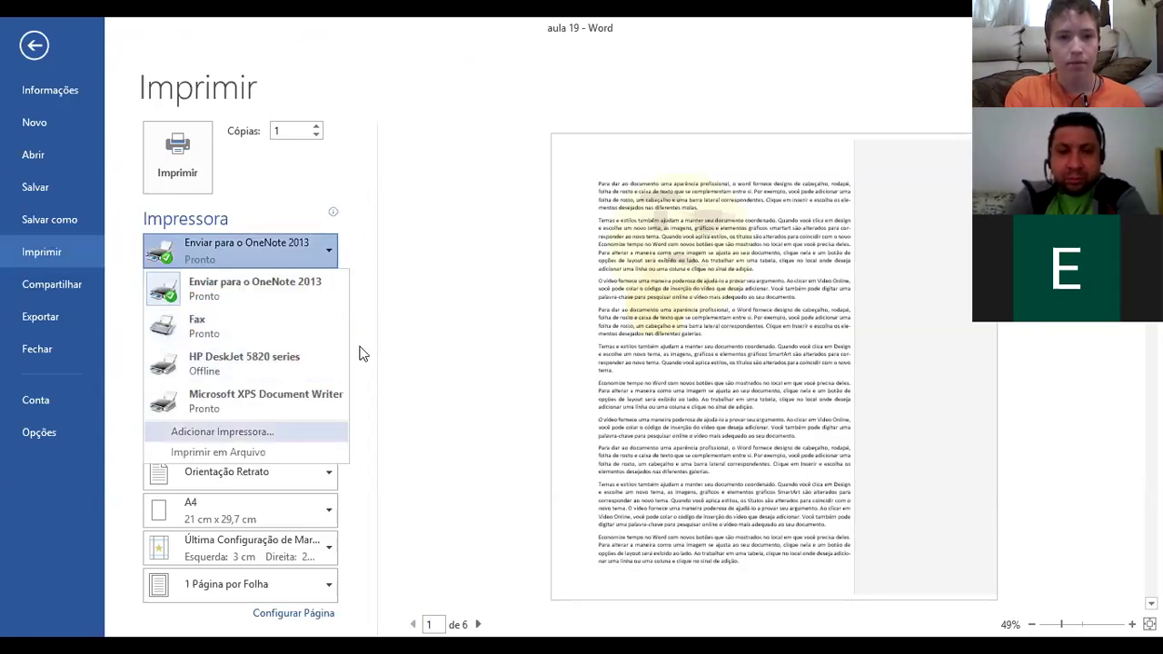
left_click(402, 261)
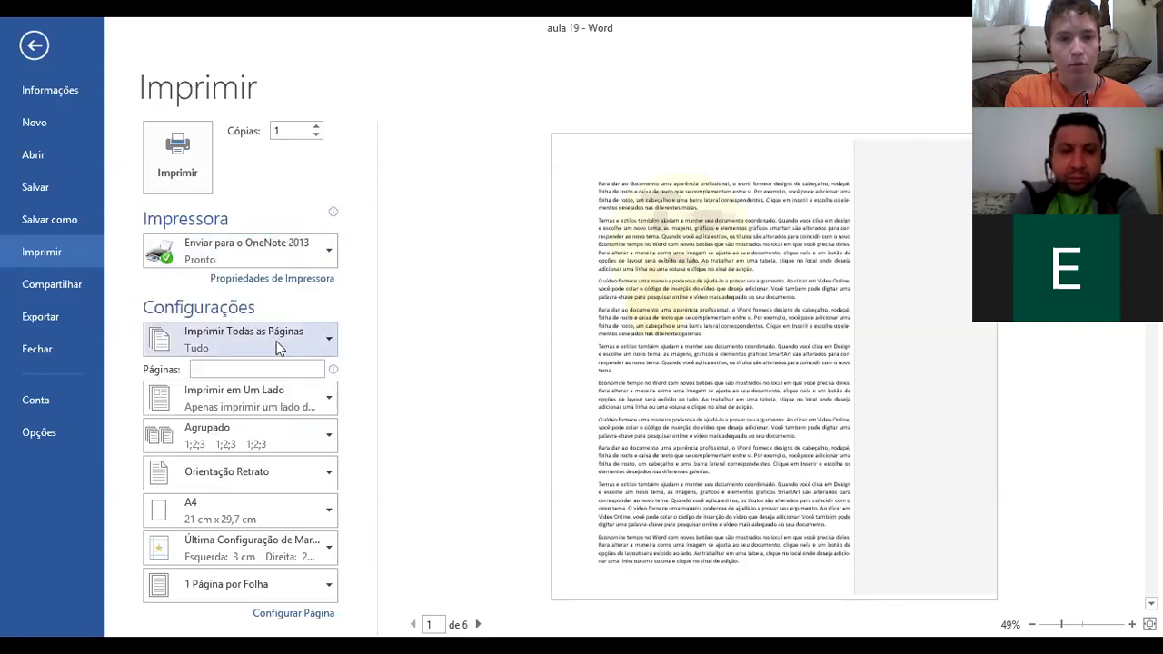
left_click(280, 341)
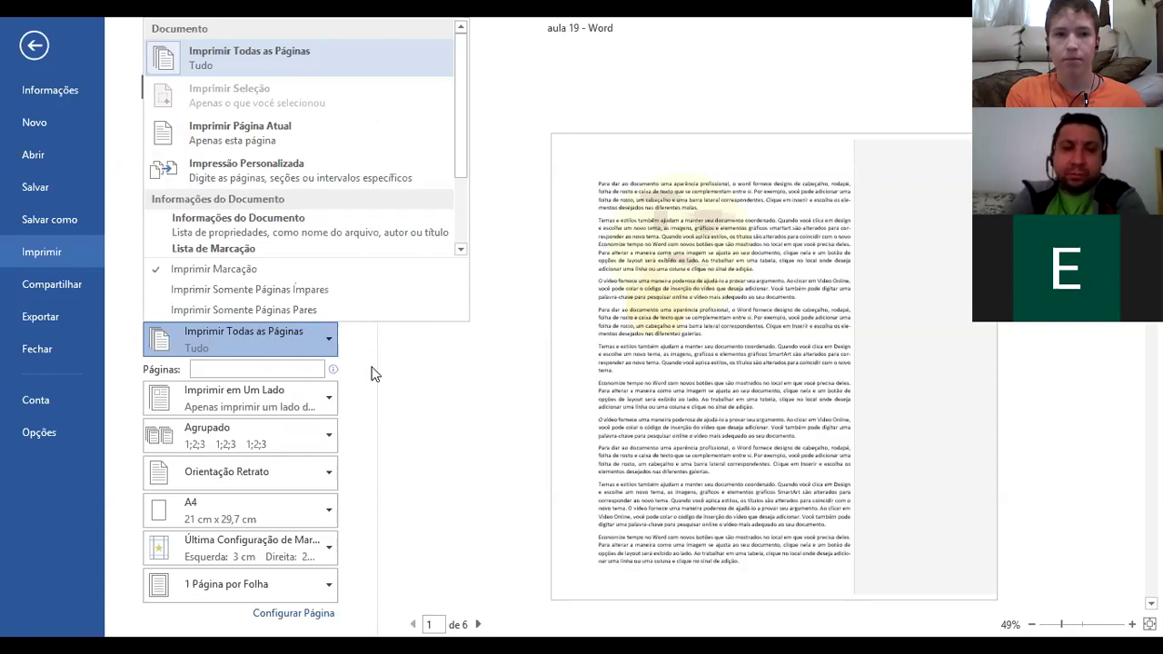
left_click(322, 370)
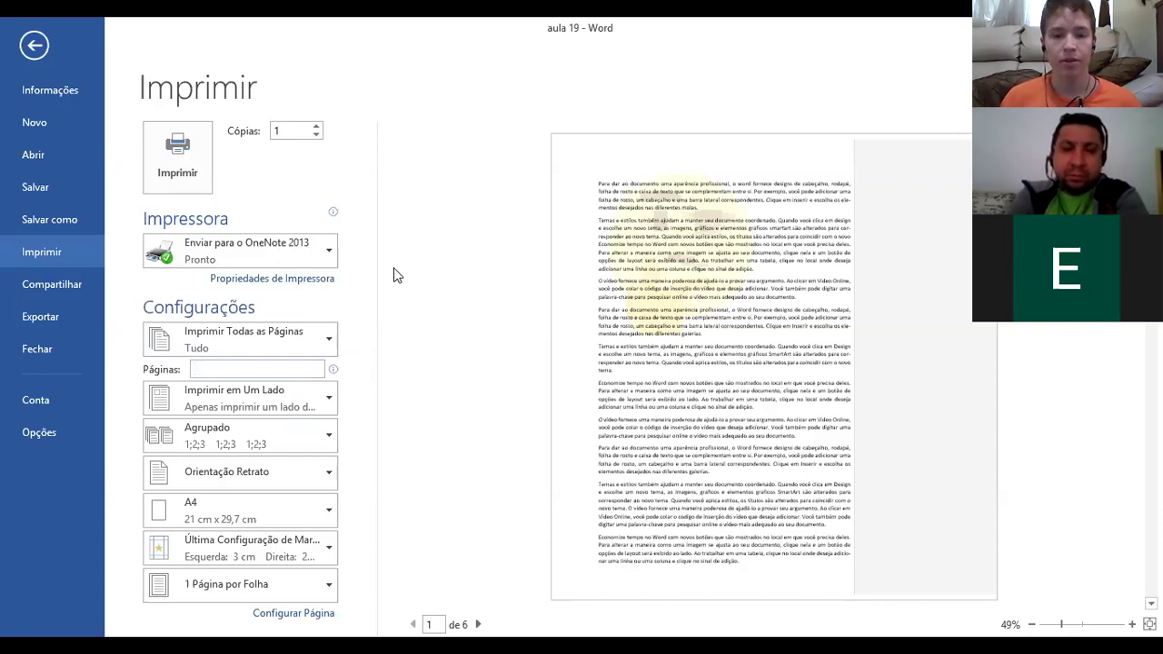
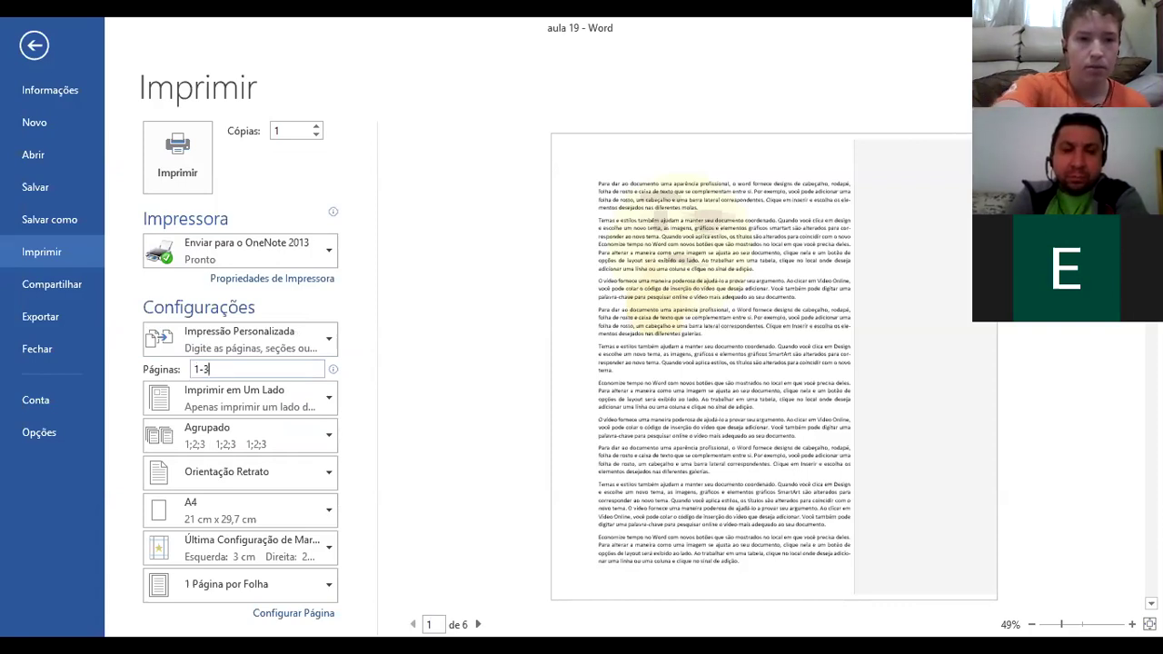
key("BackSpace")
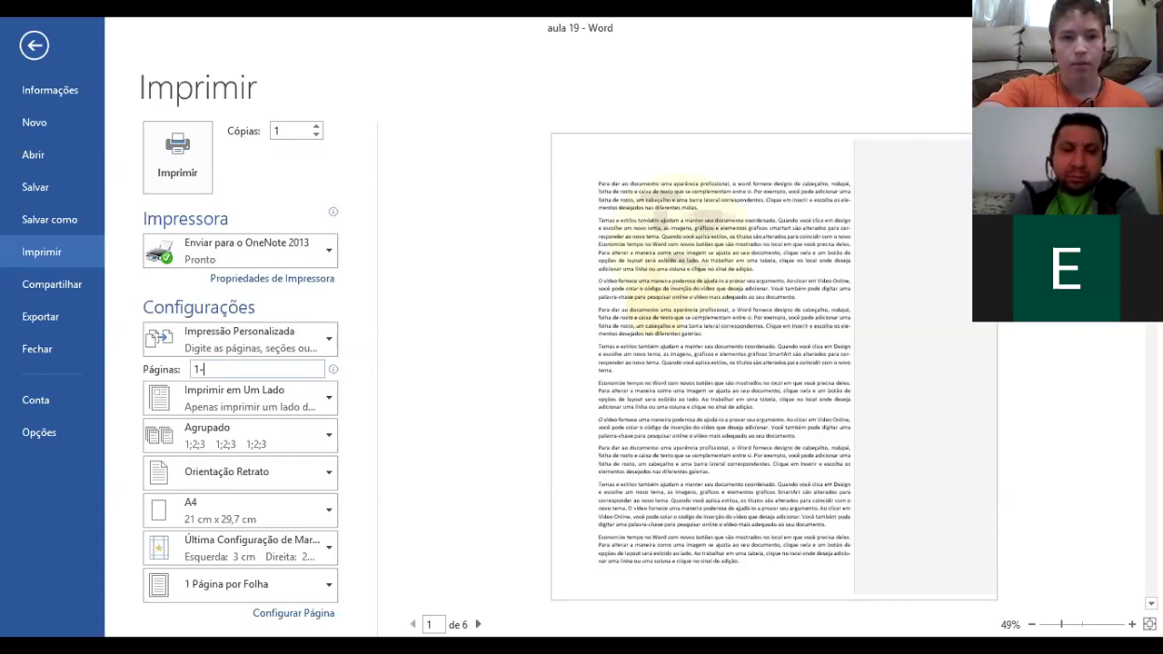
key("BackSpace")
key("BackSpace")
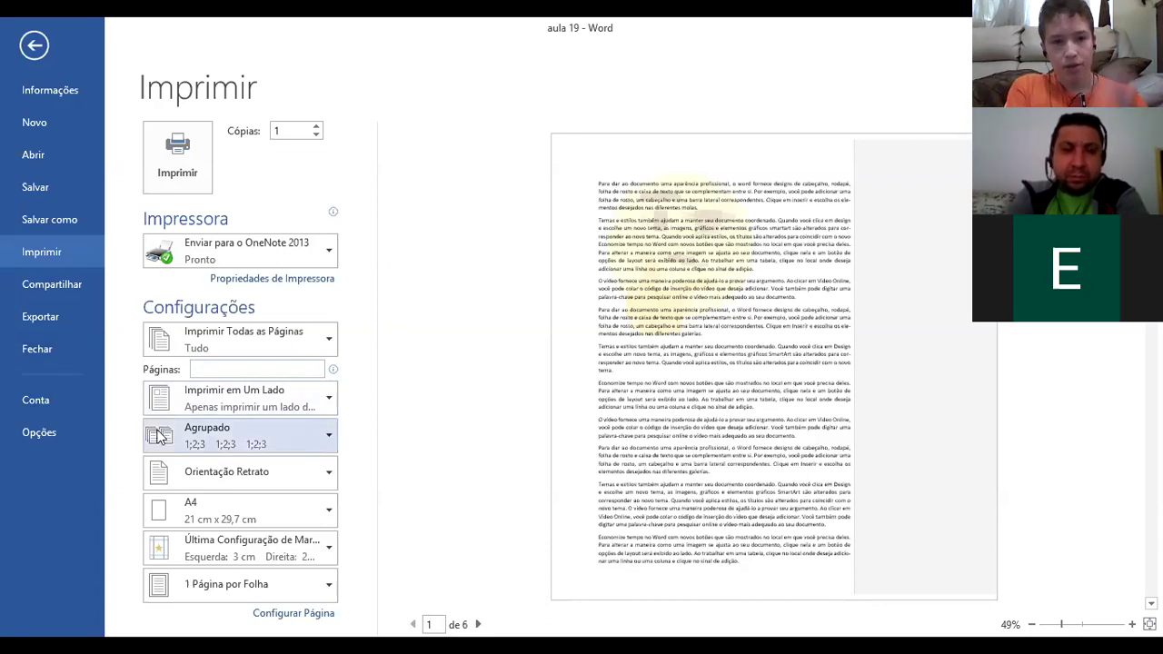
- Check the one-sided printing options, keeping Imprimir em Um Lado, then list the Agrupado/Desagrupado choices
left_click(167, 395)
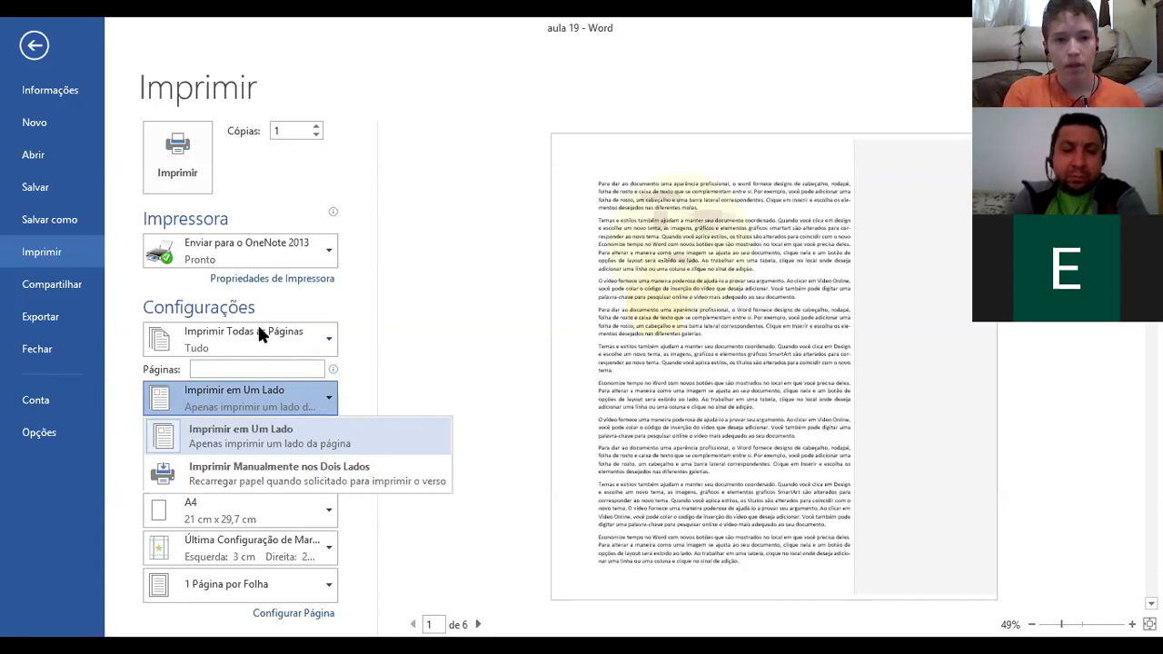
left_click(352, 432)
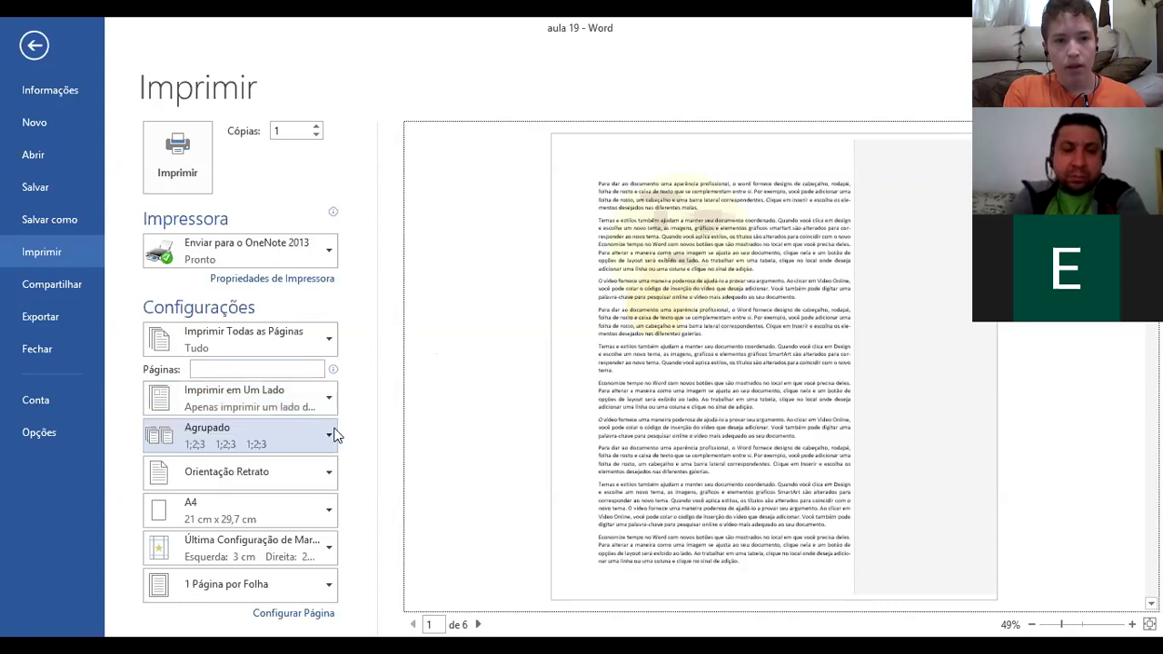
left_click(332, 434)
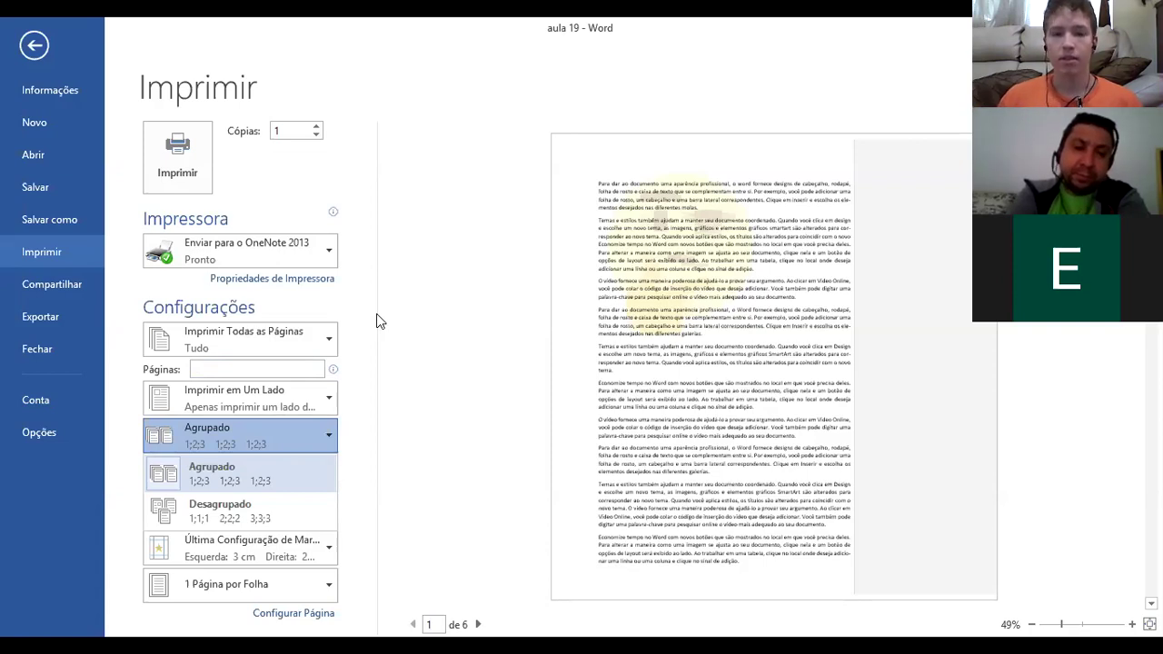
- Keep Agrupado, preview the printout in Paisagem, return to Retrato, and list the paper sizes
left_click(380, 322)
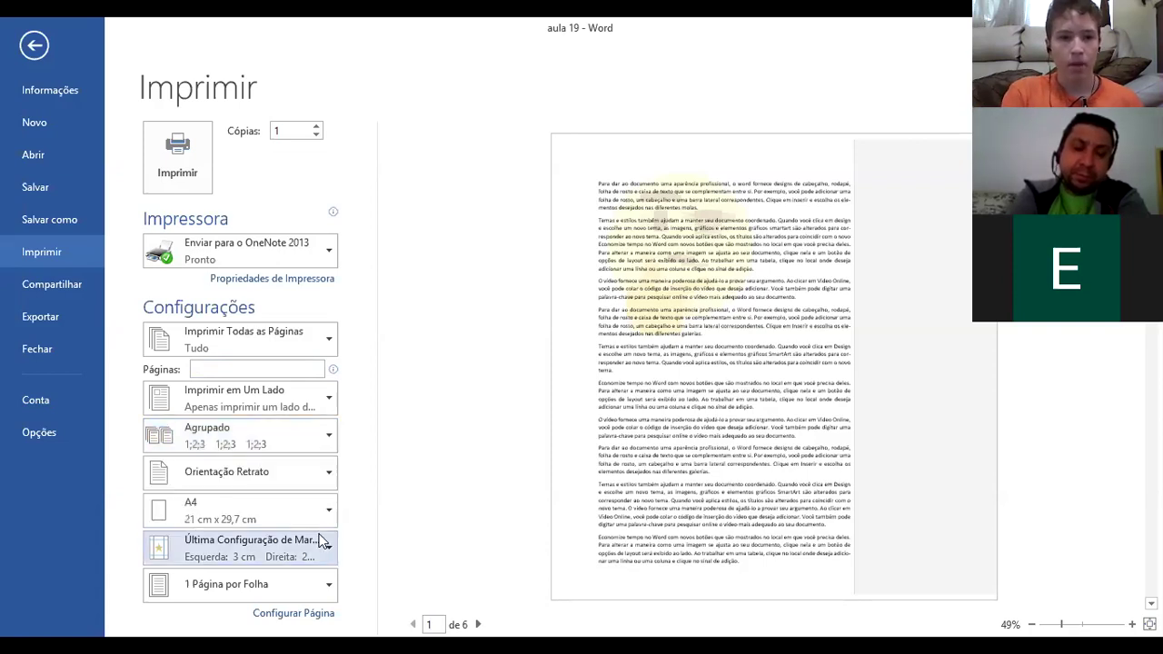
left_click(307, 486)
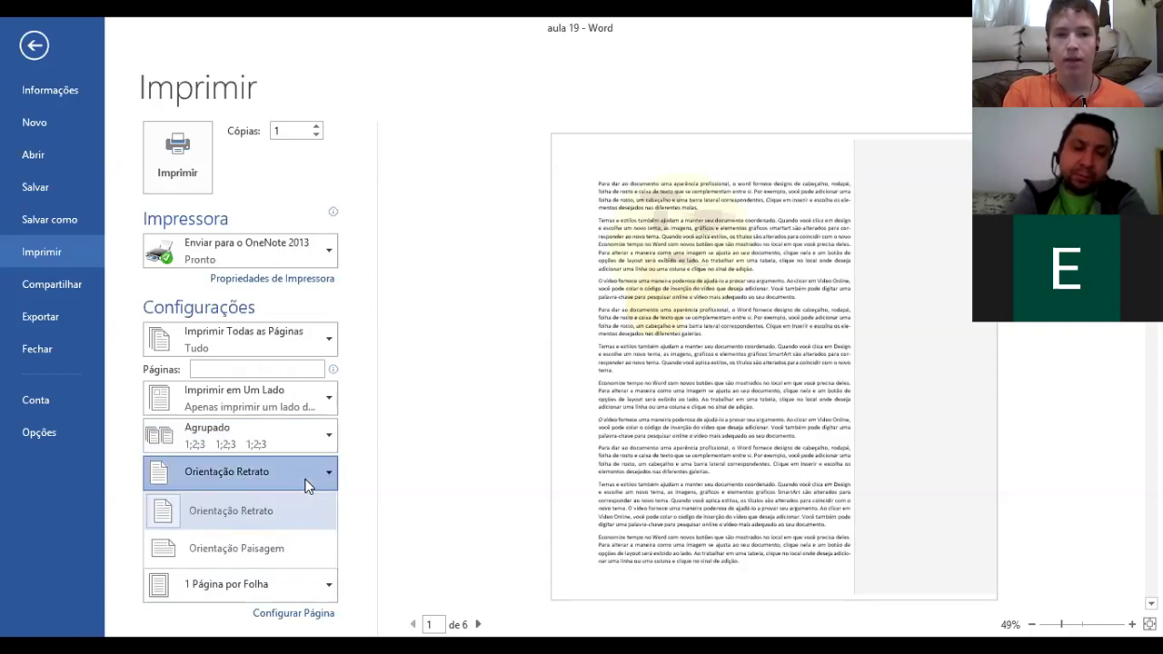
left_click(296, 550)
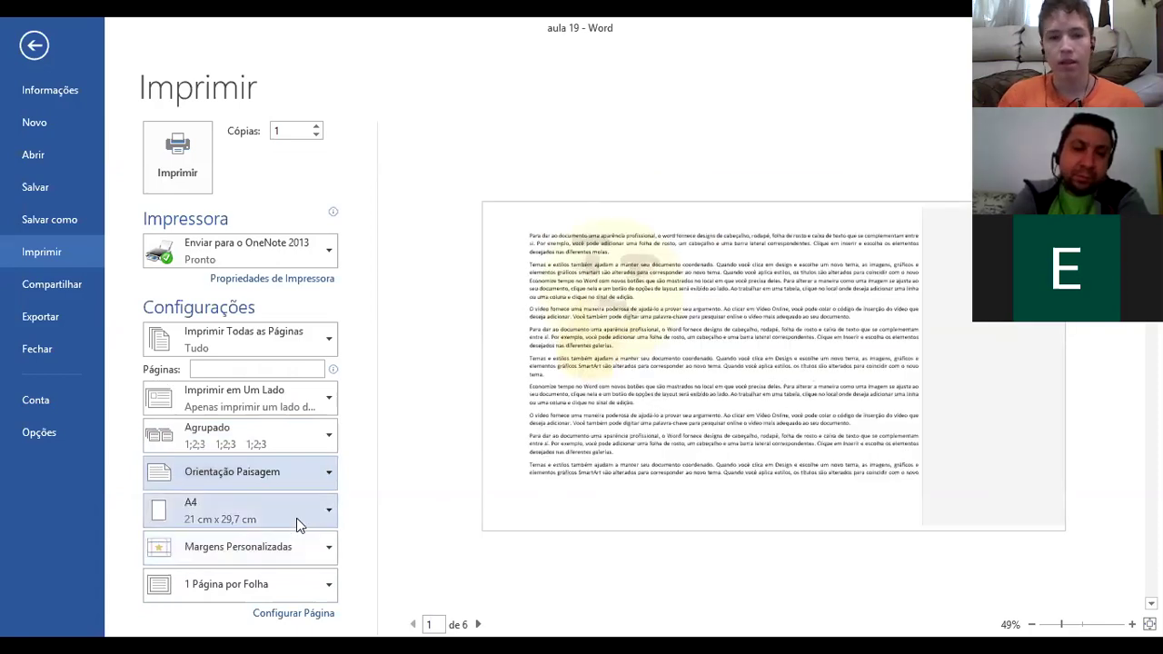
left_click(304, 485)
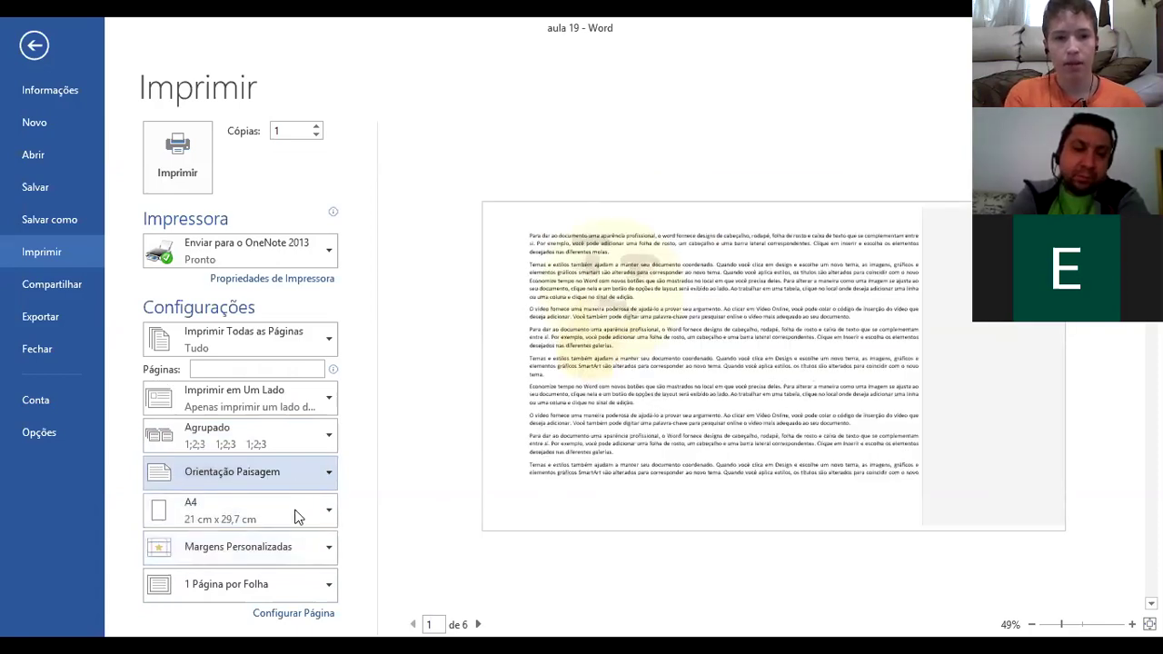
left_click(297, 514)
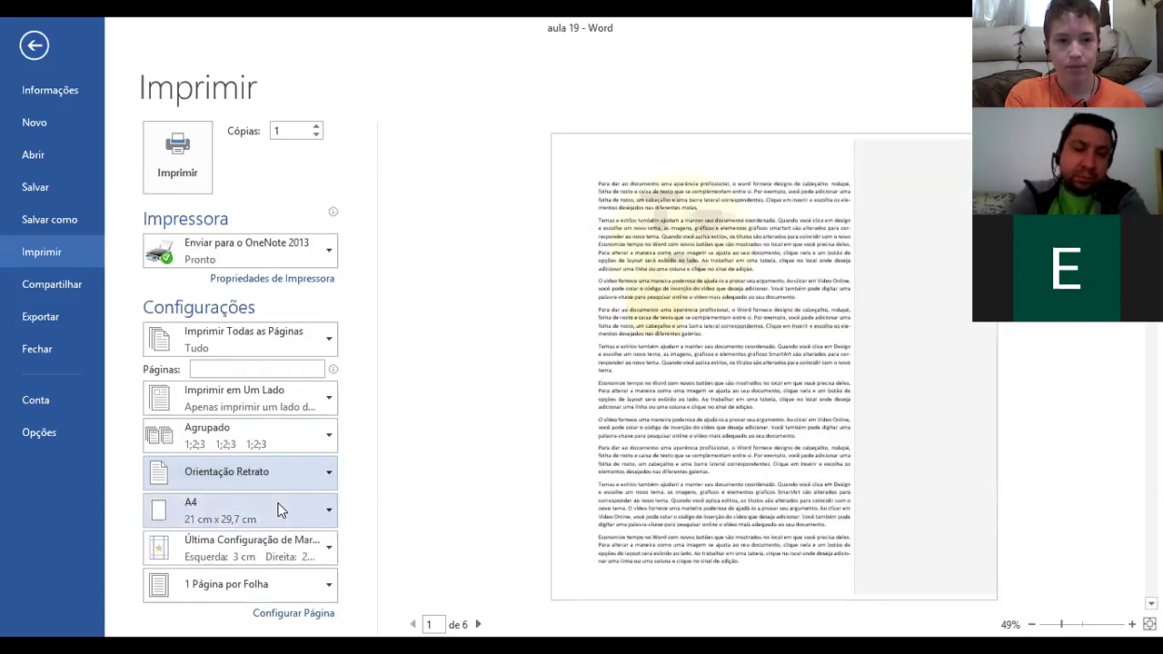
left_click(282, 515)
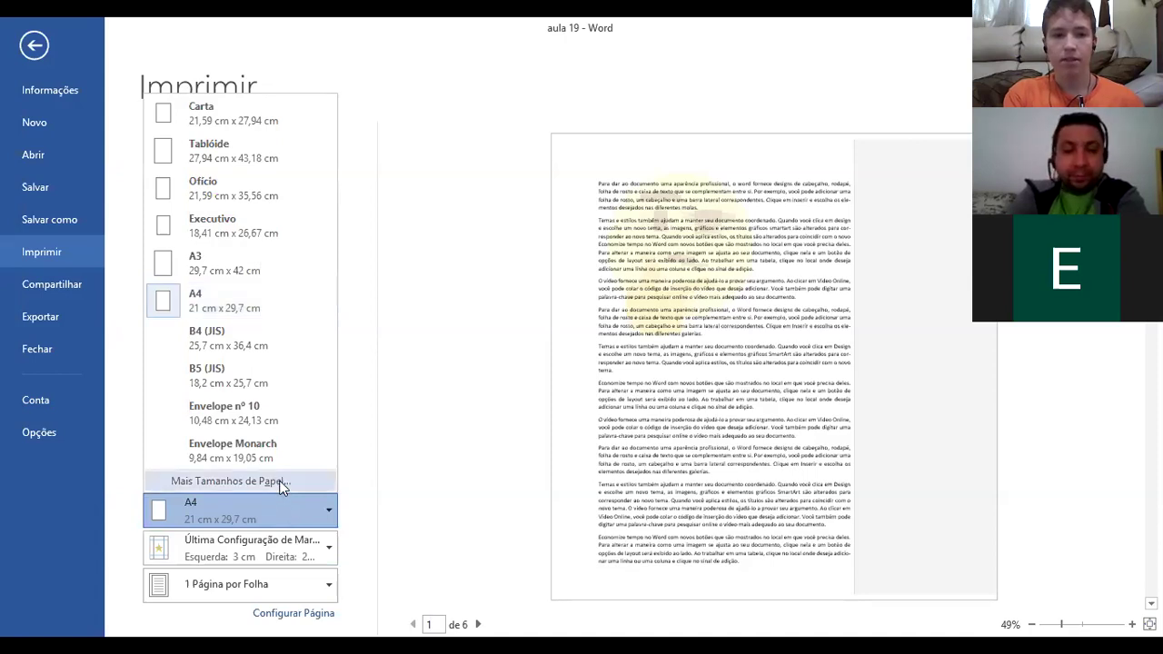
- Review A4 paper in Configurar página, keep it applied to Nesta seção, and confirm with OK
left_click(278, 484)
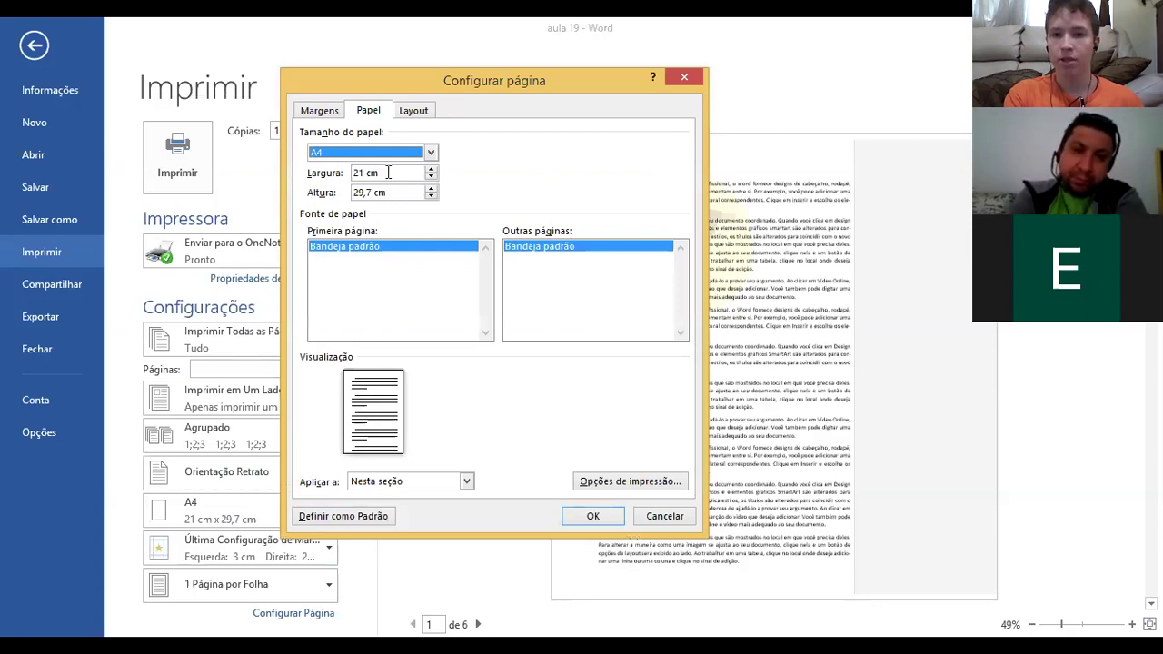
left_click(431, 152)
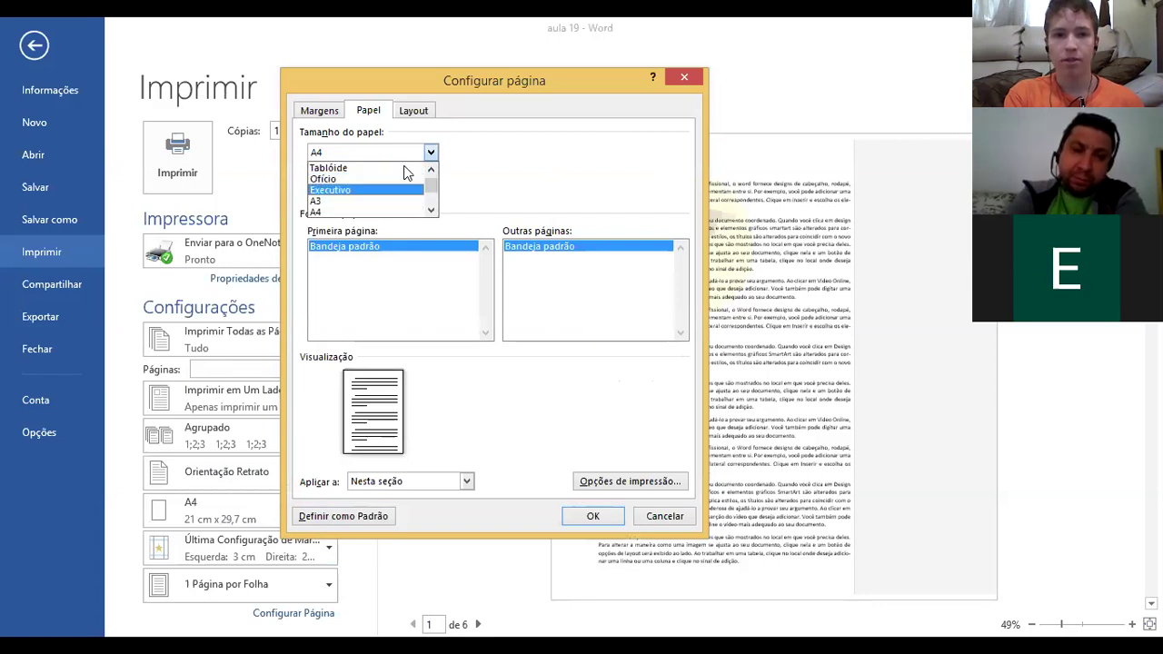
left_click(446, 198)
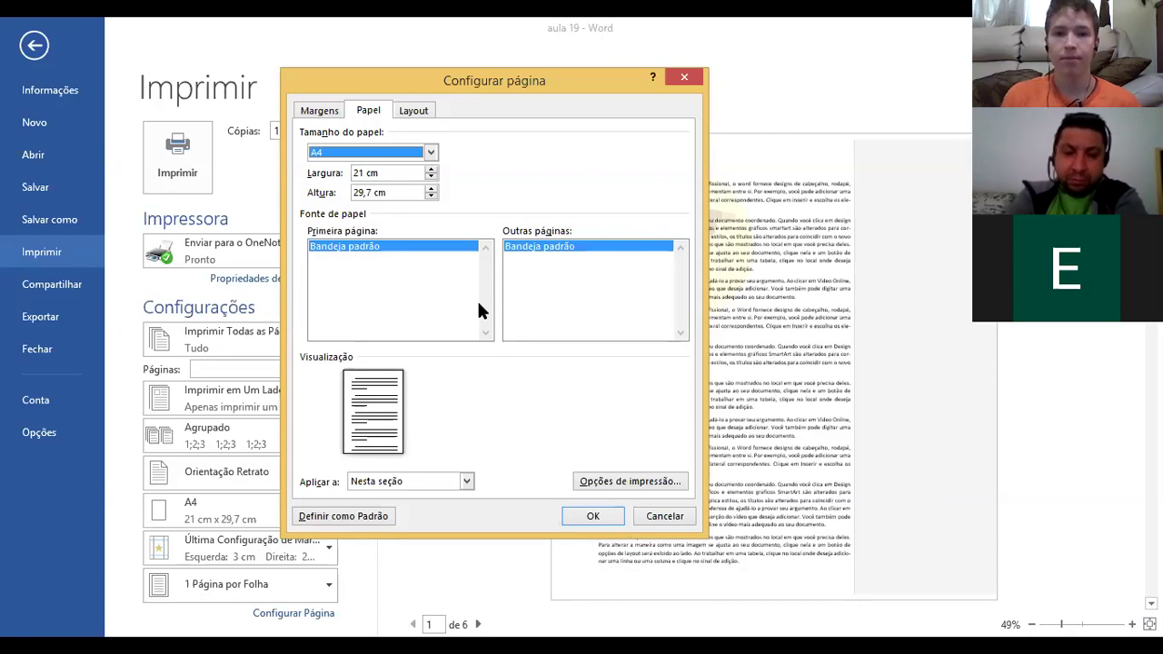
left_click(466, 481)
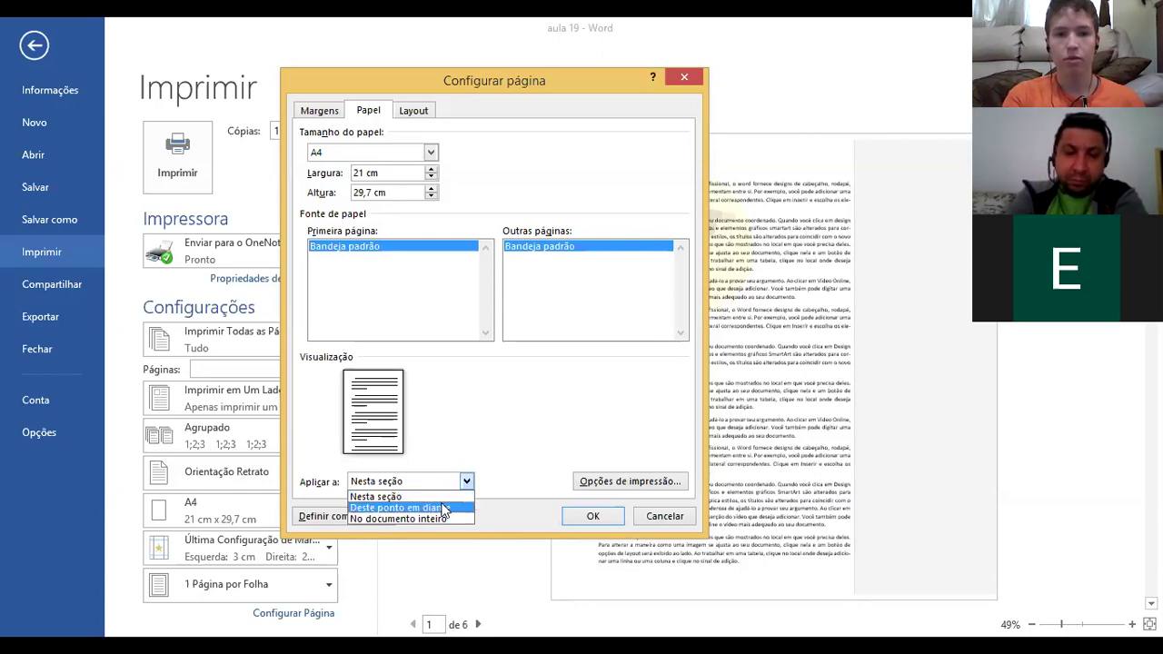
left_click(476, 445)
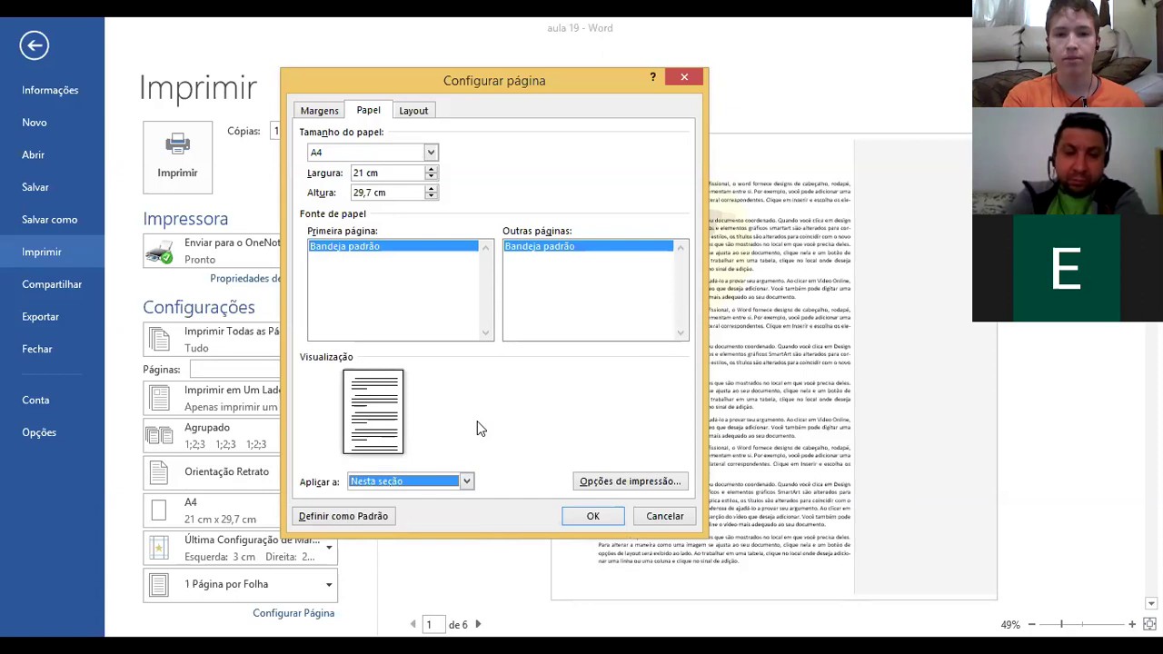
left_click(614, 516)
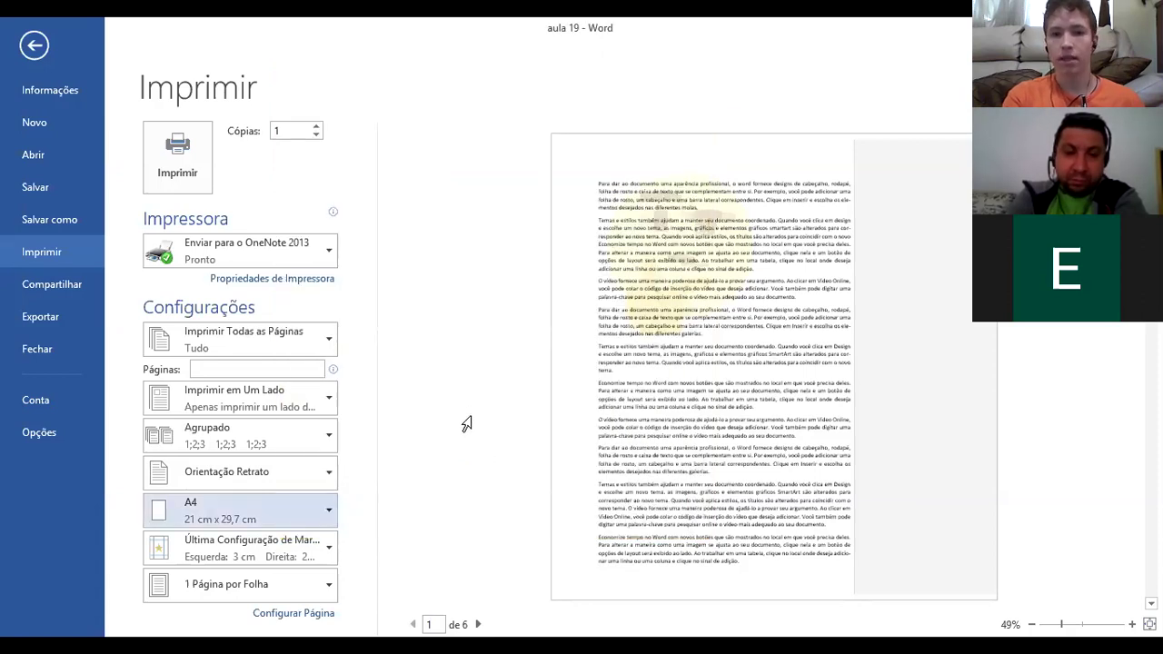
- List the margin presets, with Última Configuração Personalizada (3 cm top/left, 2 cm bottom/right) current
left_click(324, 547)
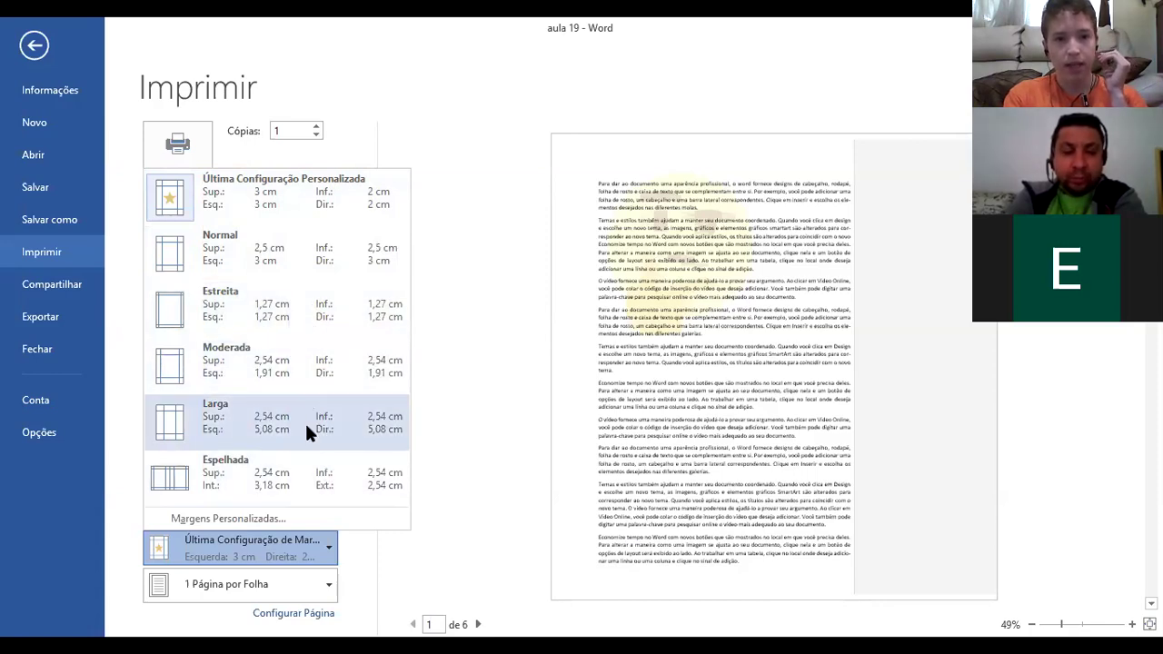
- Open Margens Personalizadas and nudge the top margin up, then back to 3 cm
left_click(278, 519)
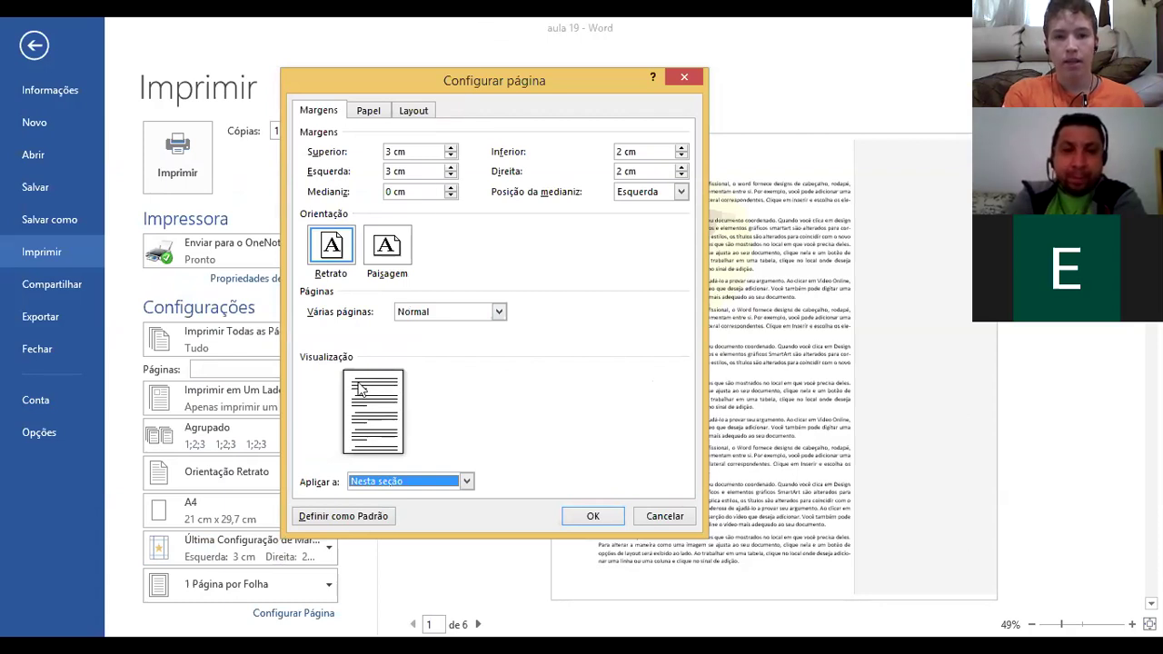
left_click(450, 148)
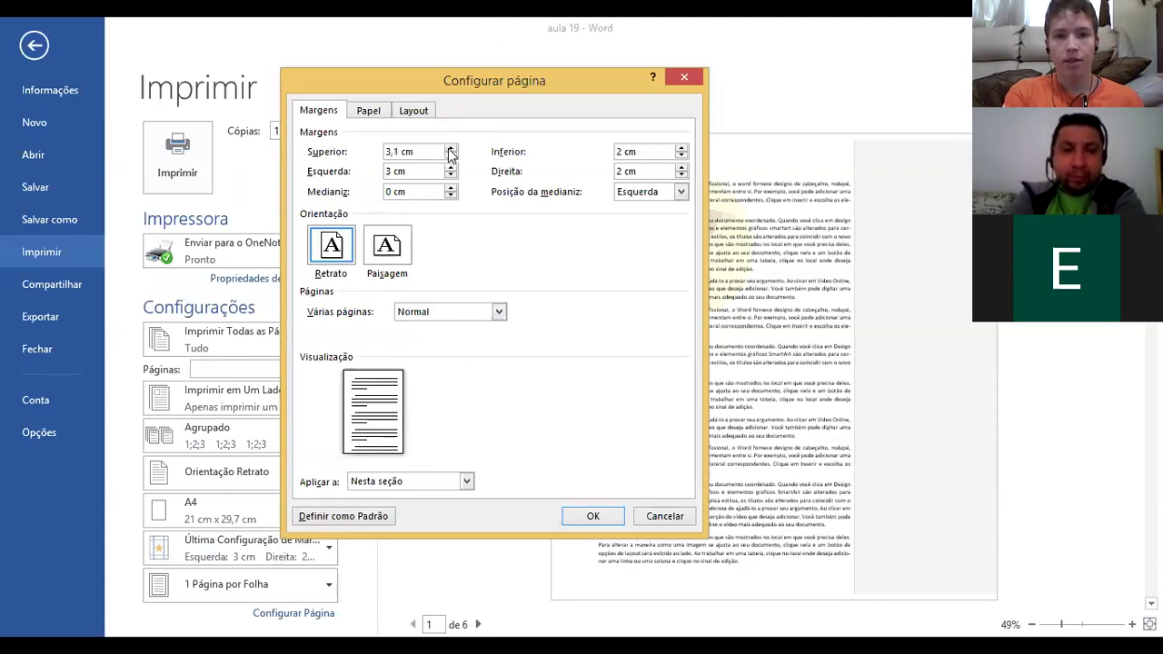
left_click(450, 149)
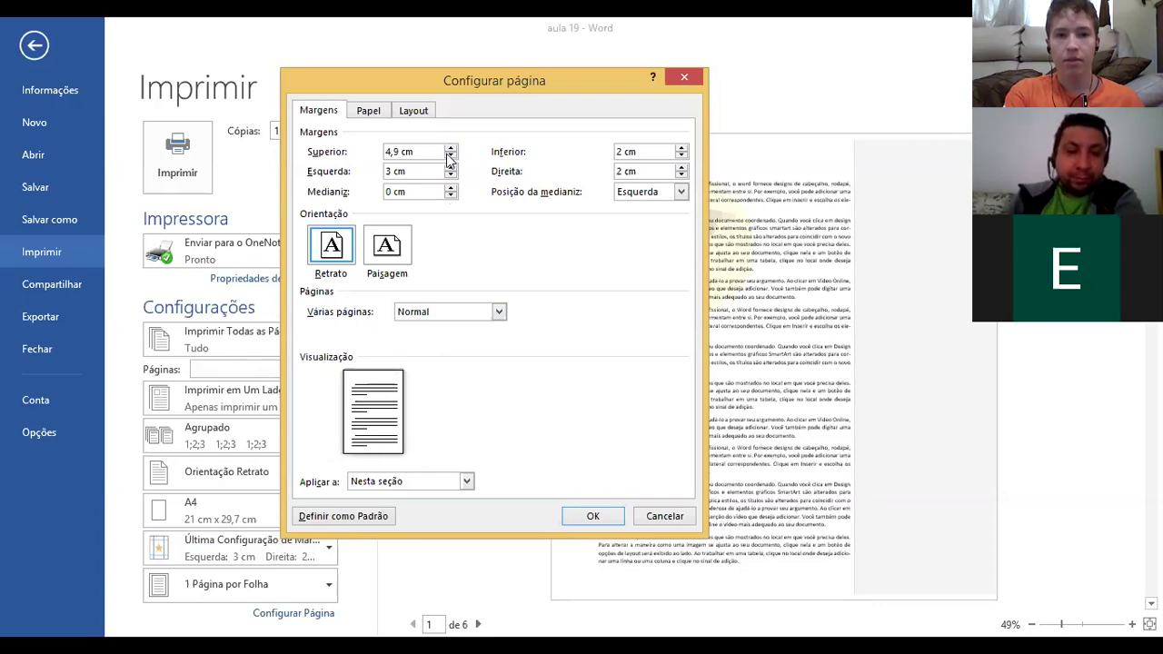
left_click(448, 158)
left_click(448, 157)
left_click(449, 157)
left_click(448, 157)
left_click(449, 157)
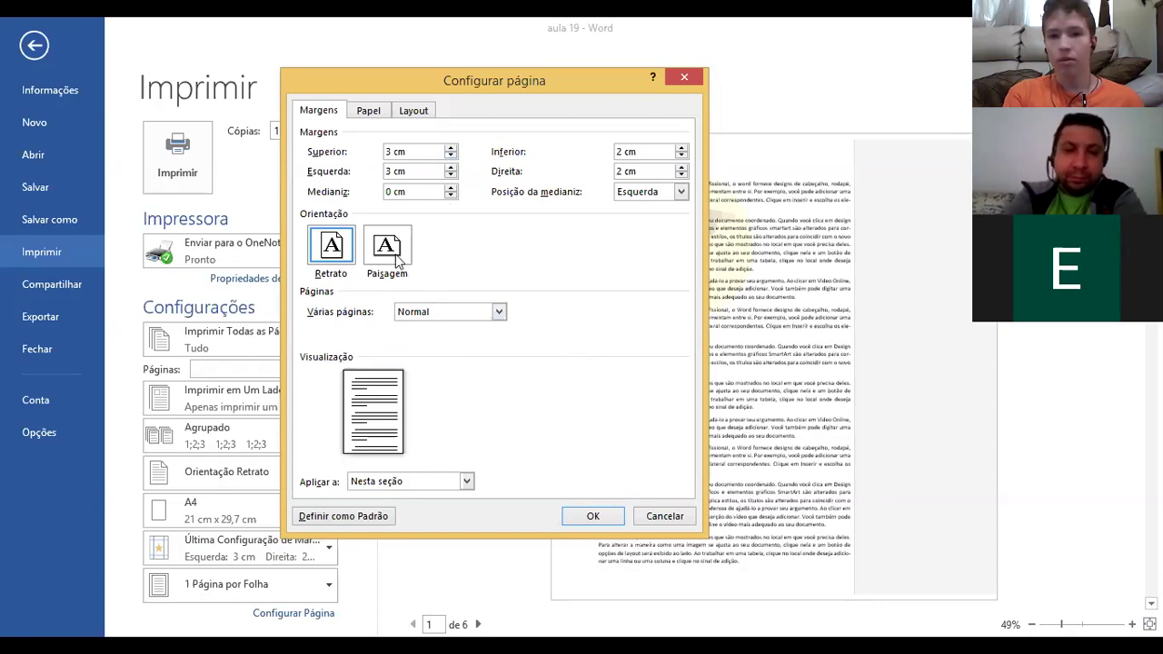
- Keep Retrato orientation and Nesta seção scope, and widen the Medianiz gutter to 2,4 cm
left_click(396, 261)
left_click(349, 252)
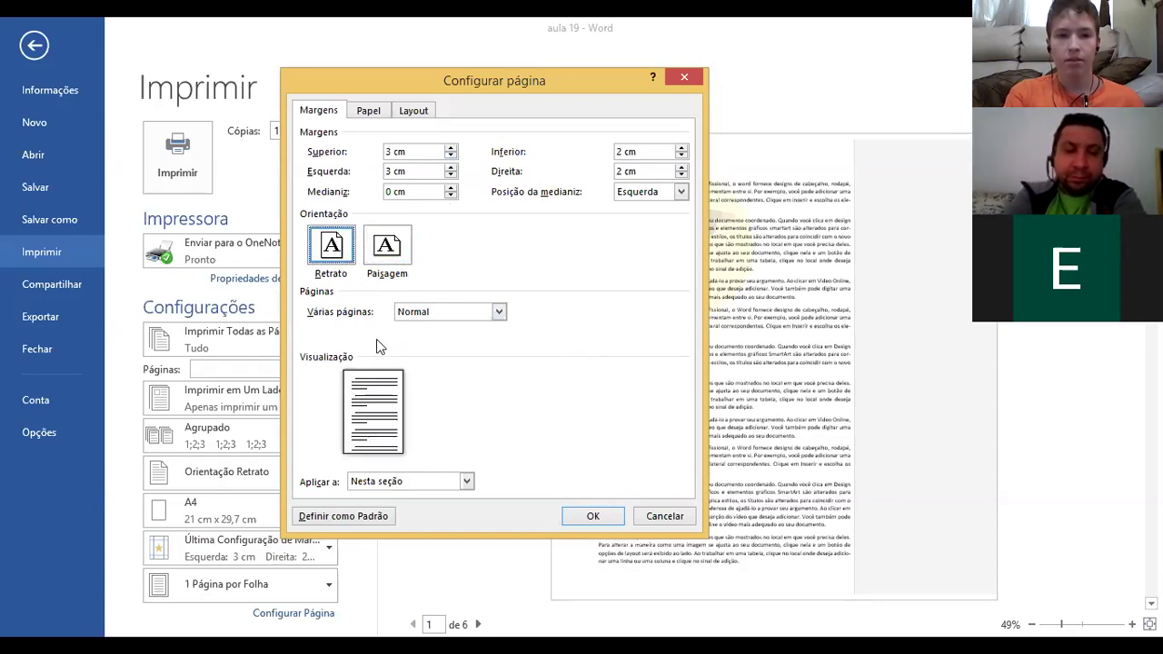
left_click(439, 482)
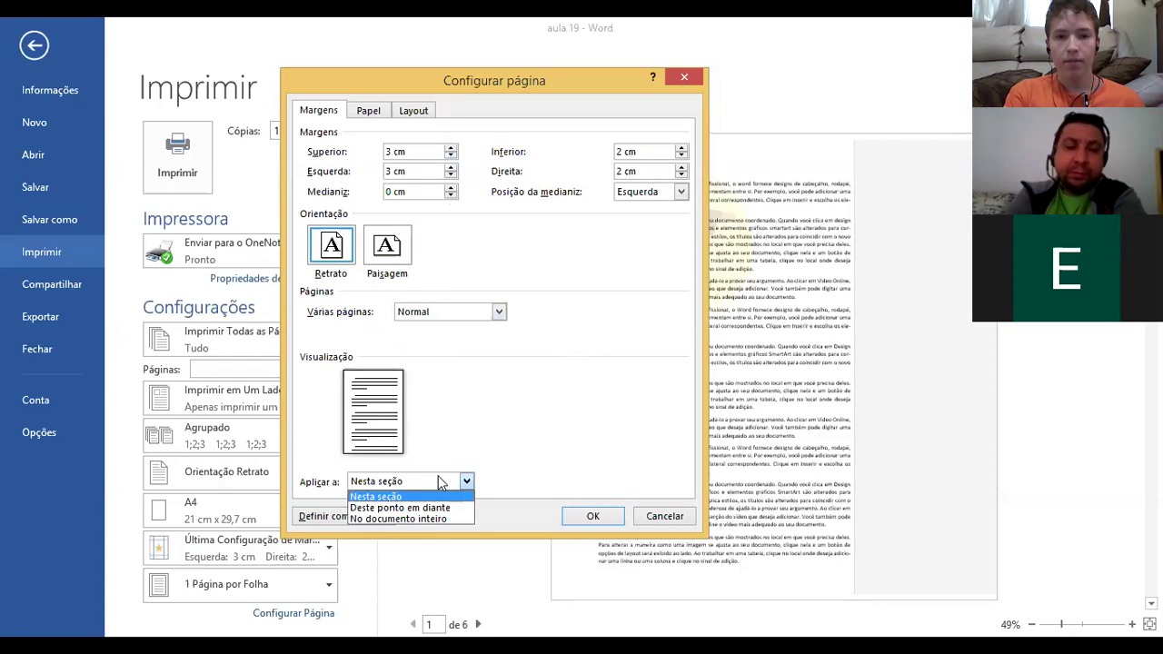
left_click(440, 481)
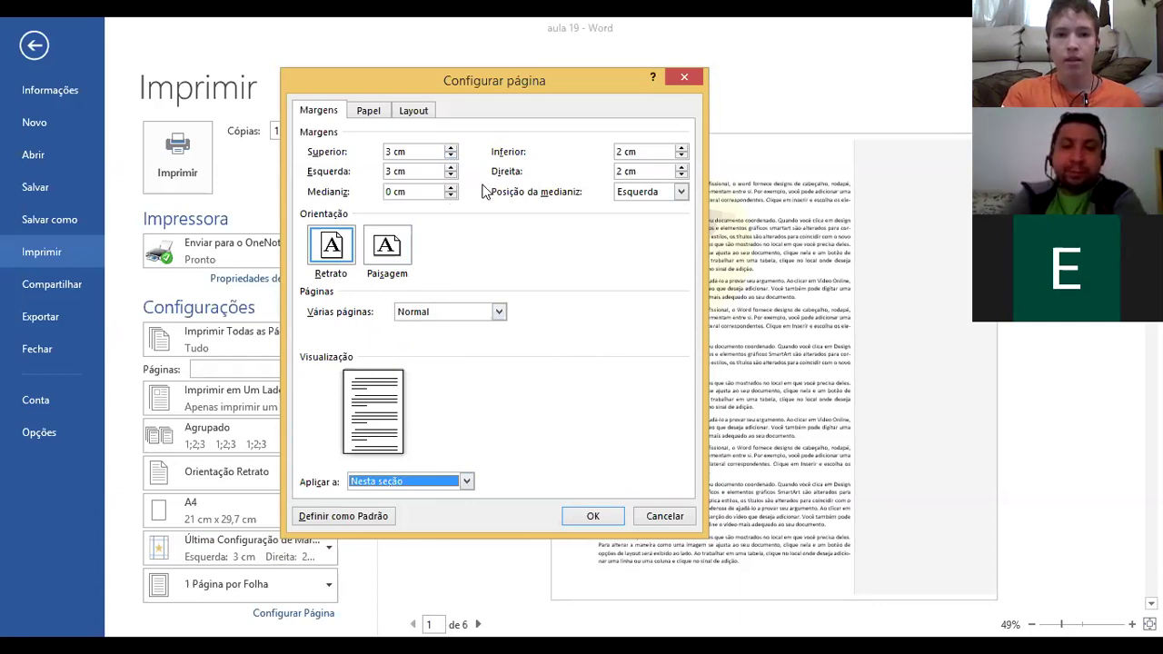
left_click(450, 188)
left_click_drag(450, 192, 447, 202)
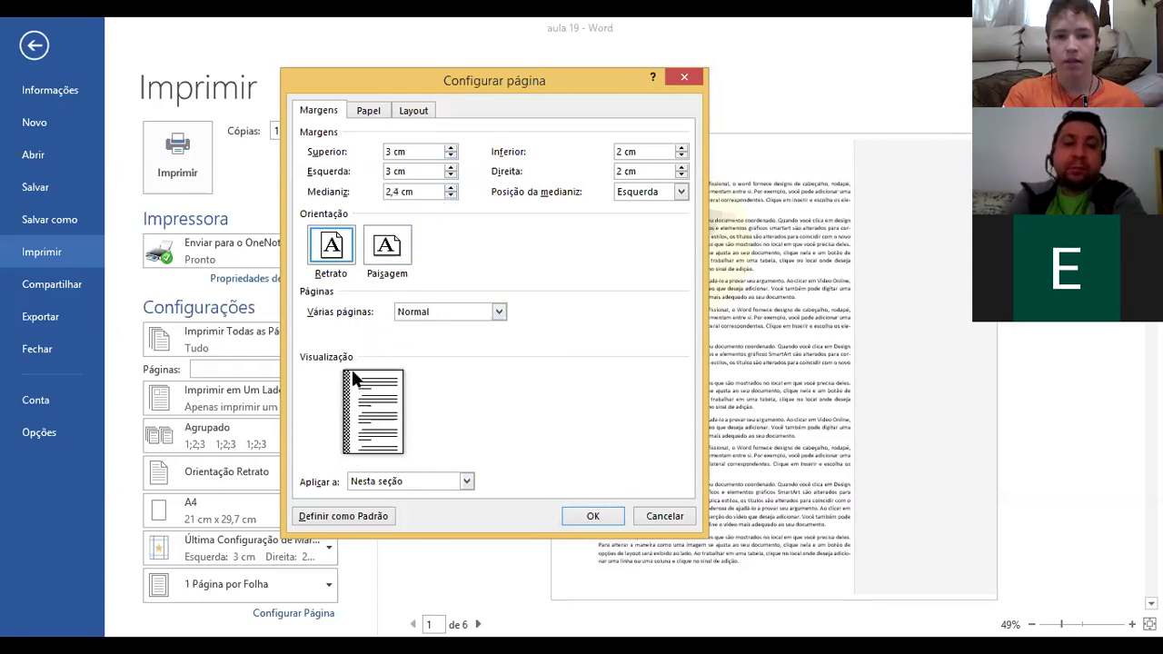
- Try a 2,6 cm gutter positioned Superior, then close Configurar página with Cancelar
left_click(451, 196)
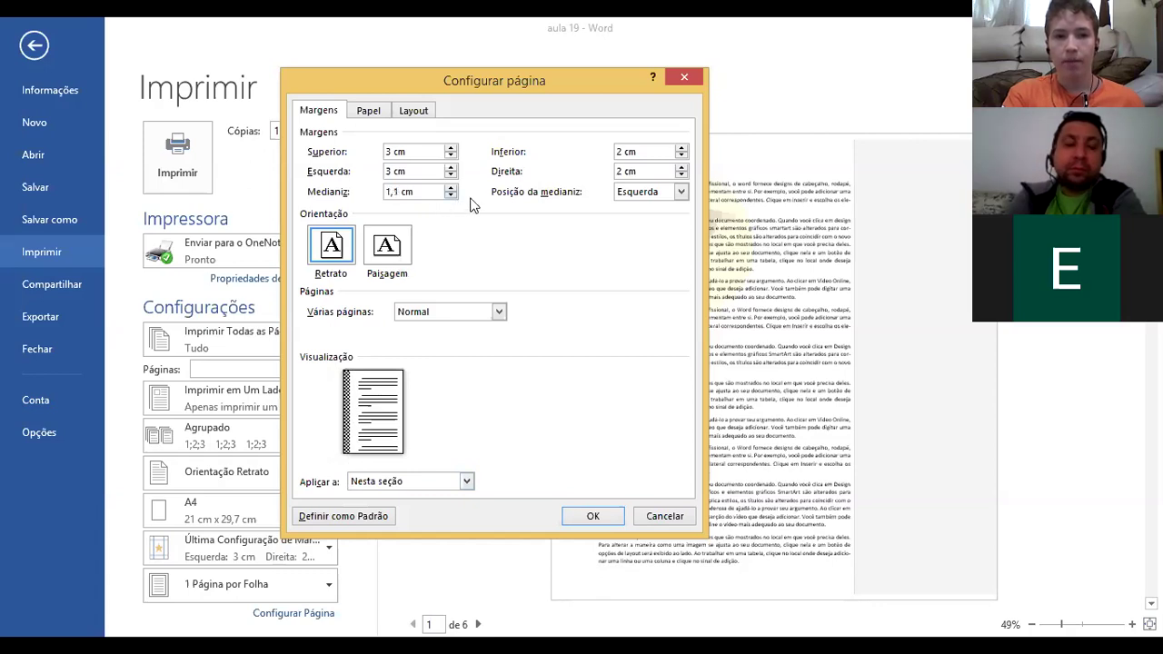
left_click(681, 193)
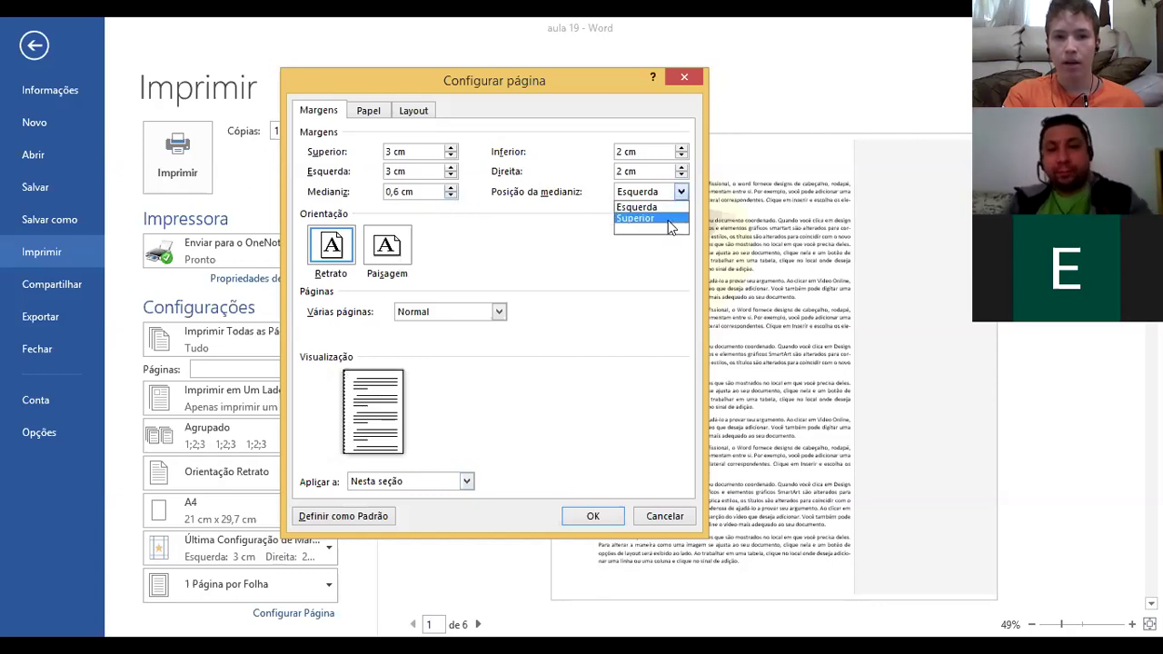
left_click(668, 219)
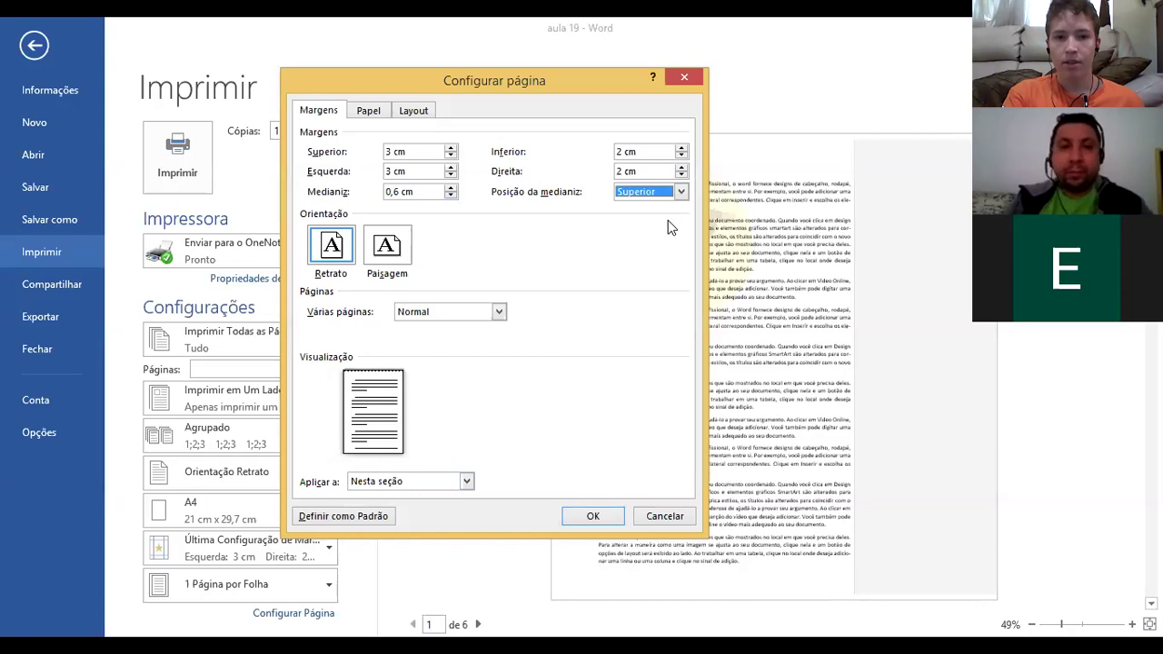
left_click(451, 187)
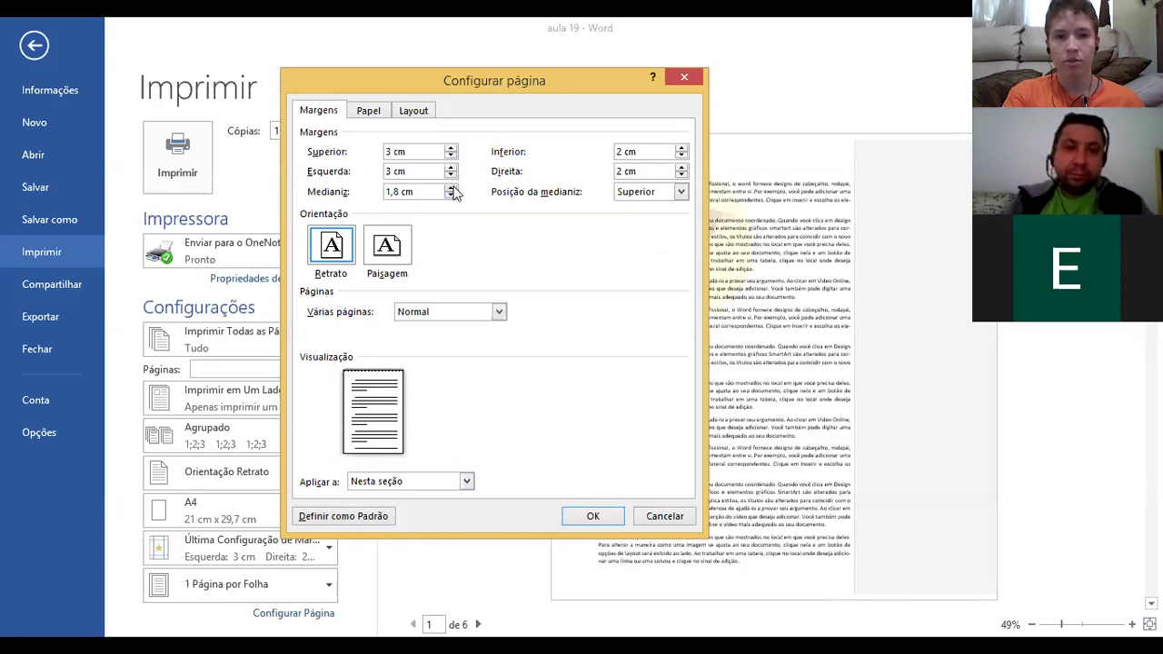
left_click(451, 188)
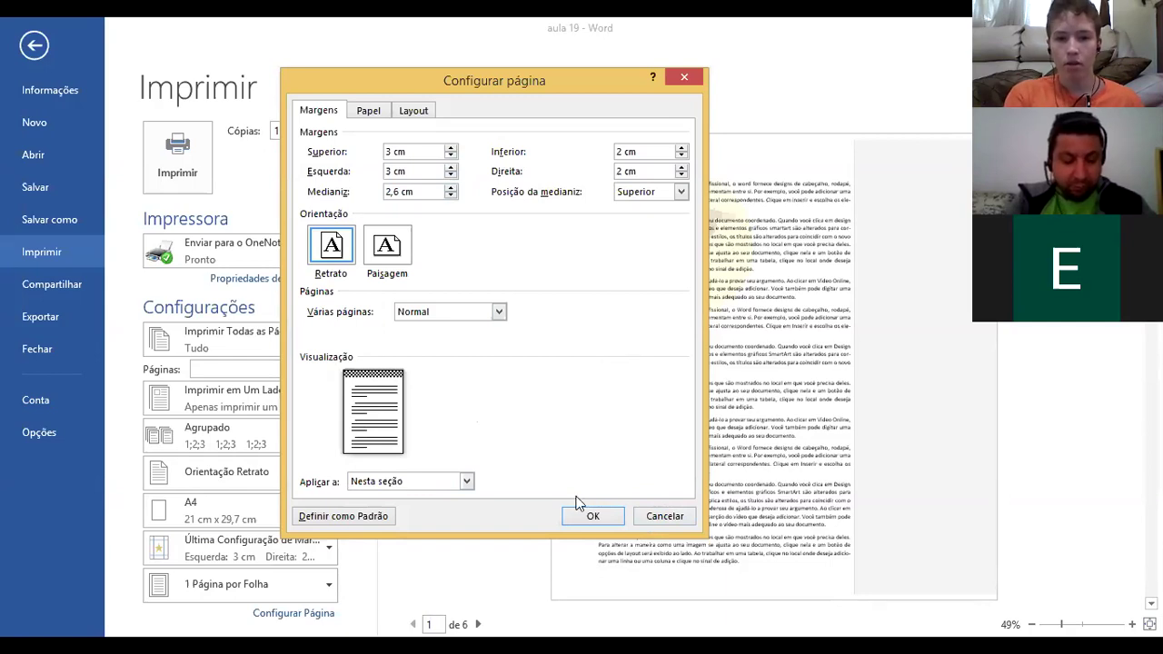
left_click(663, 516)
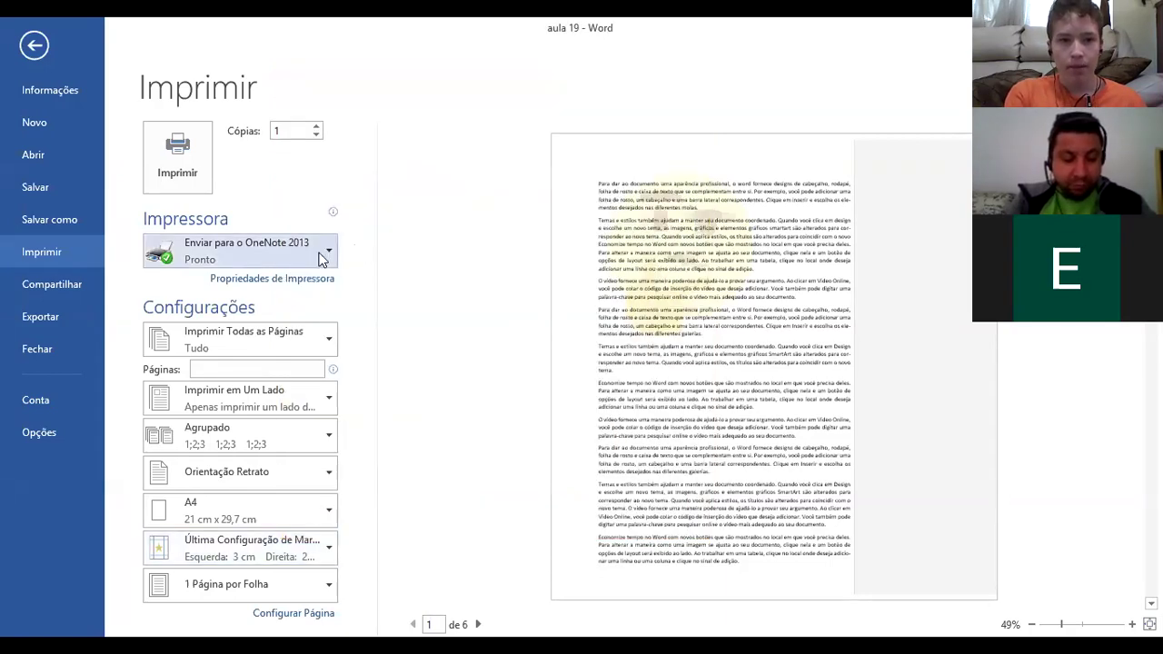
left_click(323, 262)
left_click(317, 261)
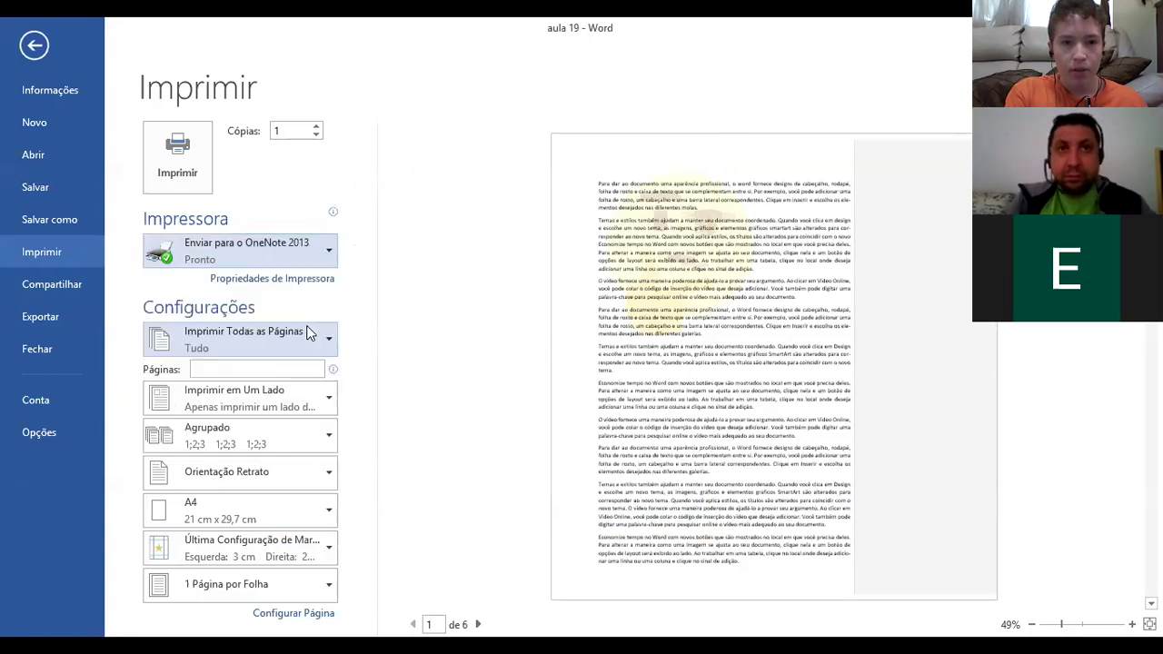
left_click(307, 335)
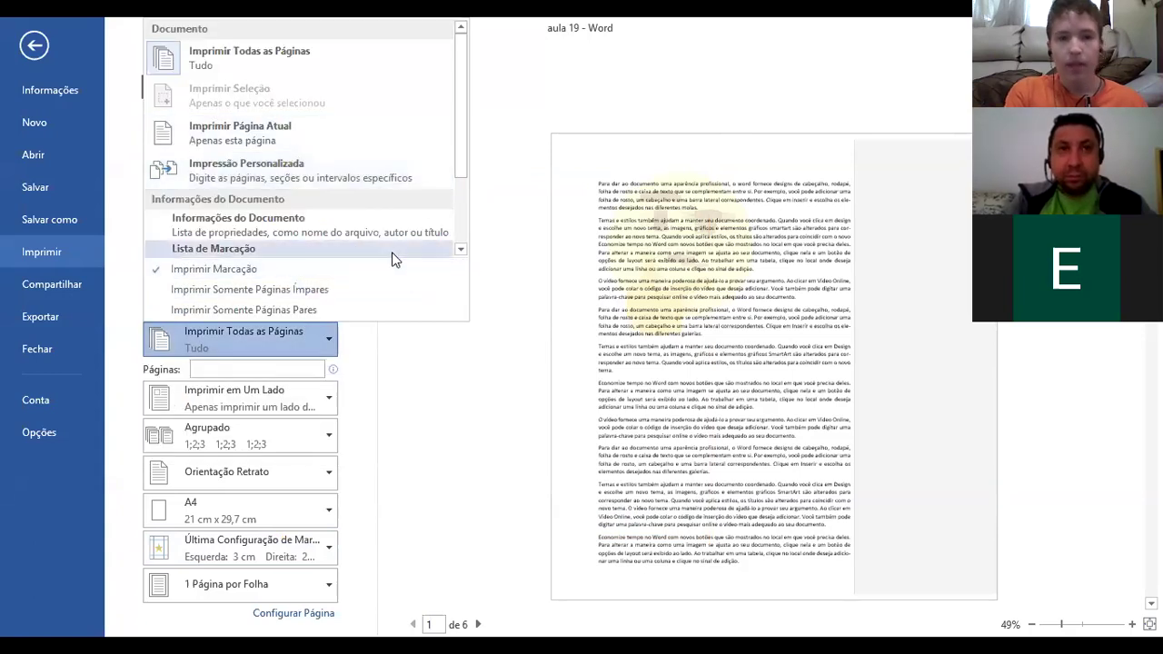
left_click(378, 368)
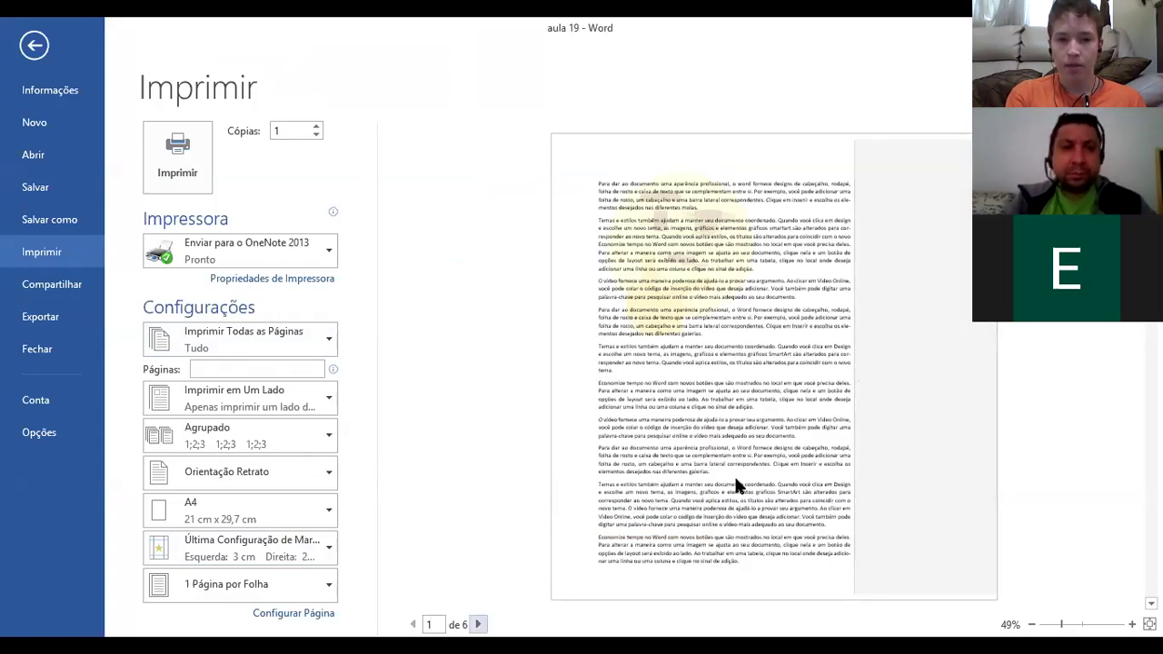
scroll(736, 482, "down", 1)
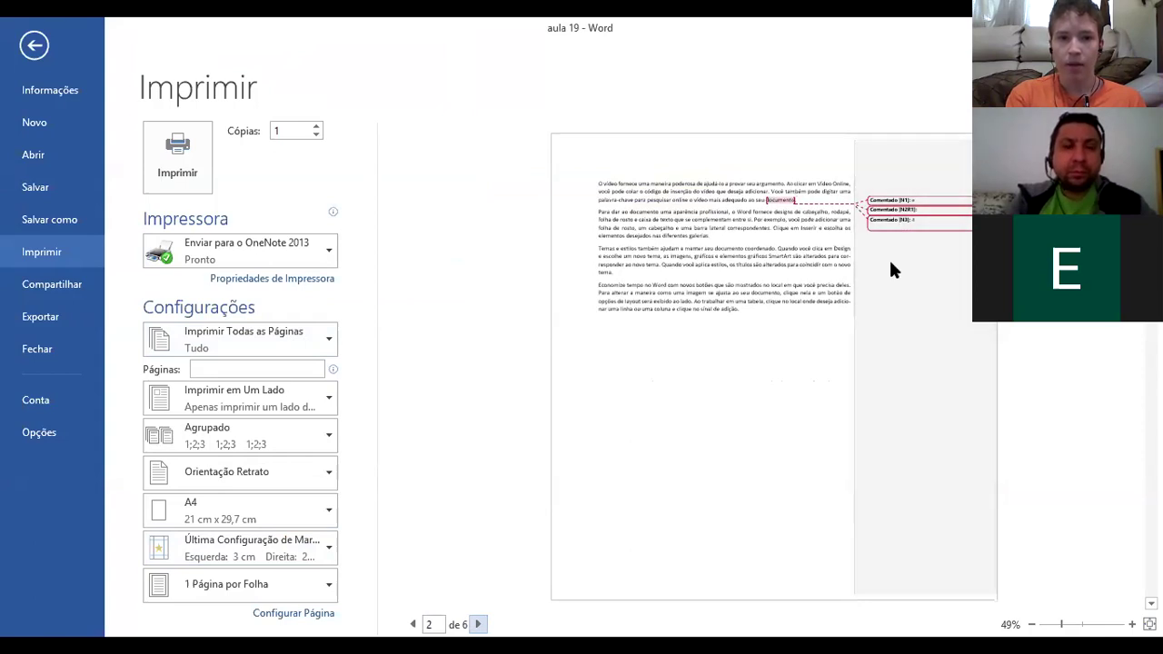
- Uncheck Imprimir Marcação, preview page 4 and page 1 without markup, then re-enable it
left_click(268, 344)
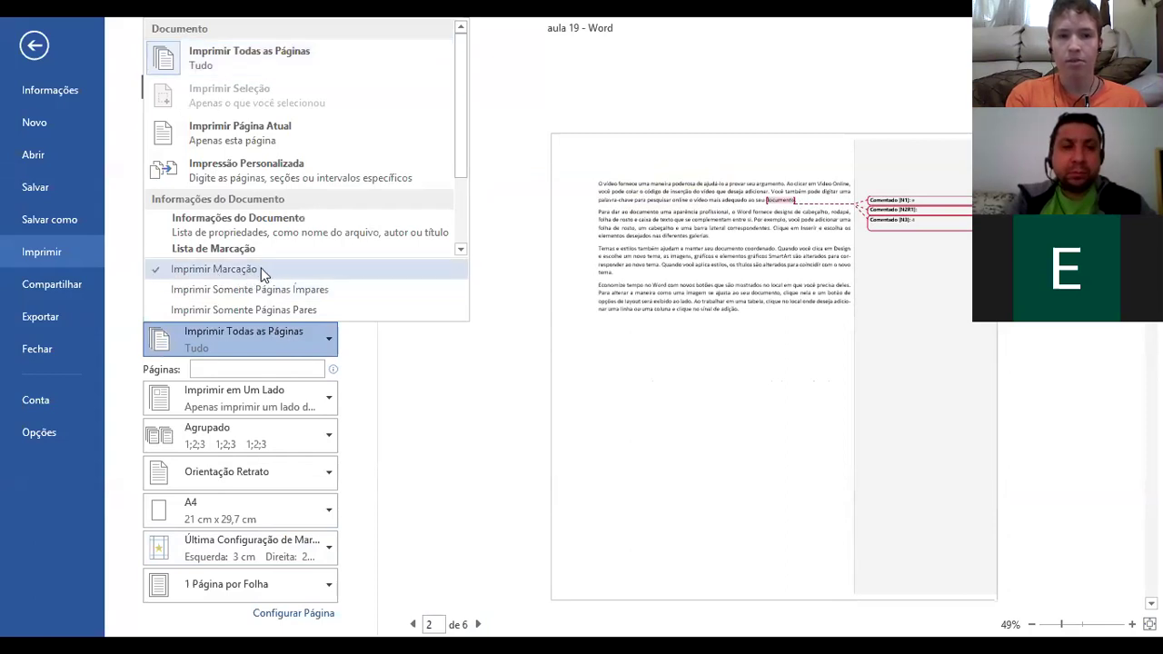
left_click(262, 271)
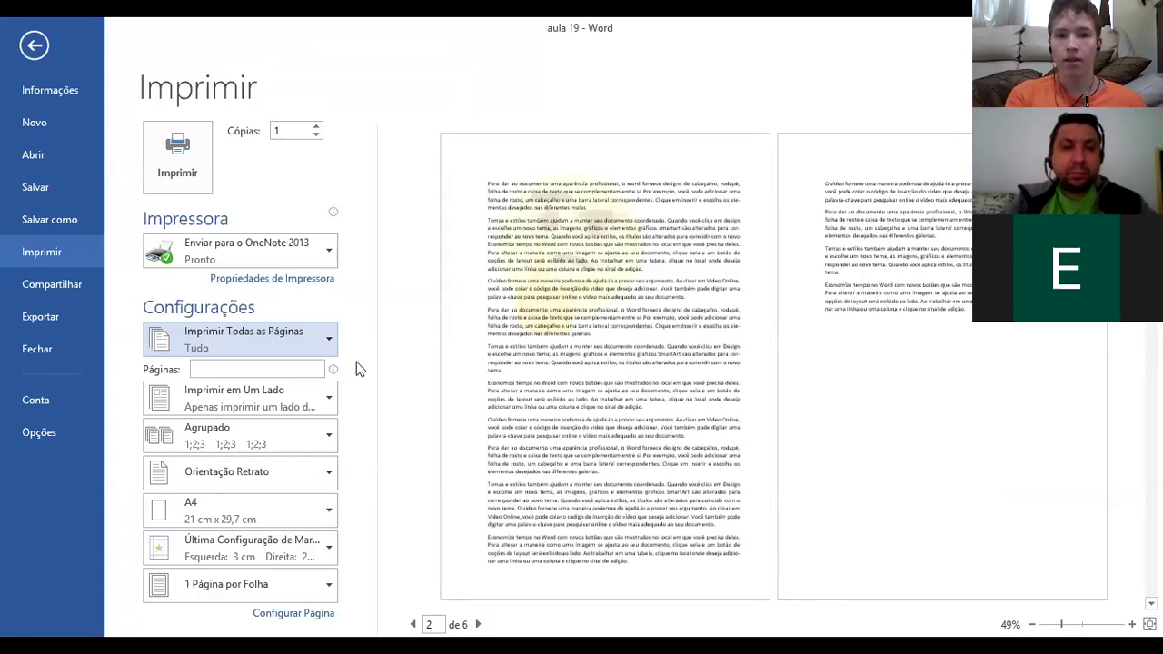
left_click(478, 624)
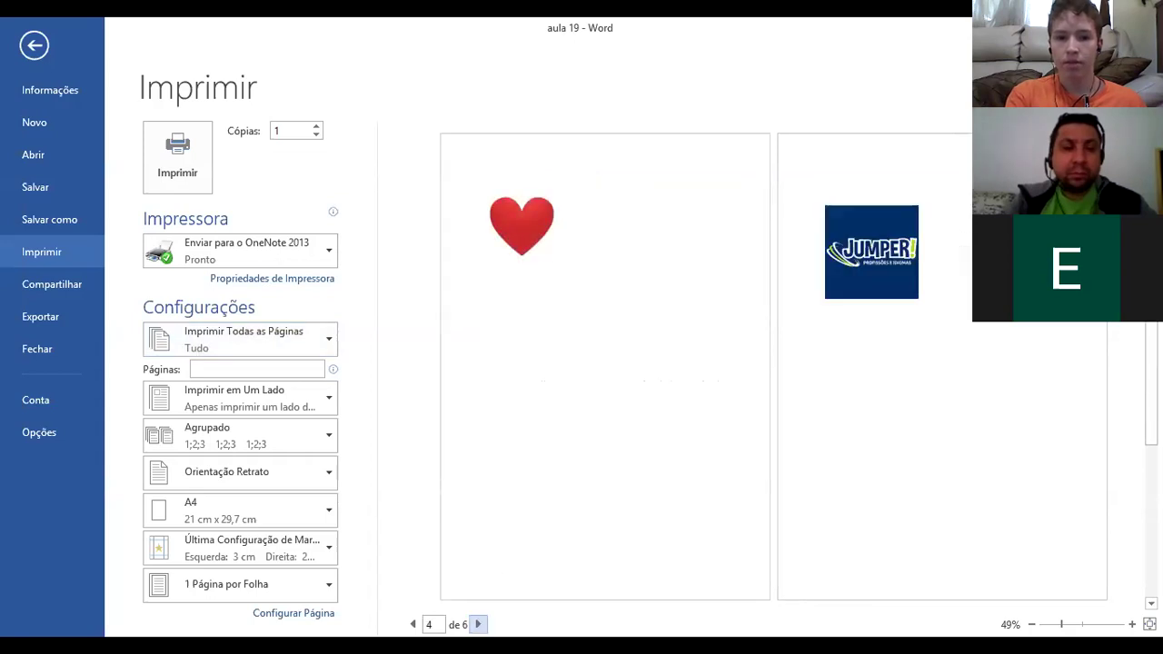
left_click(412, 625)
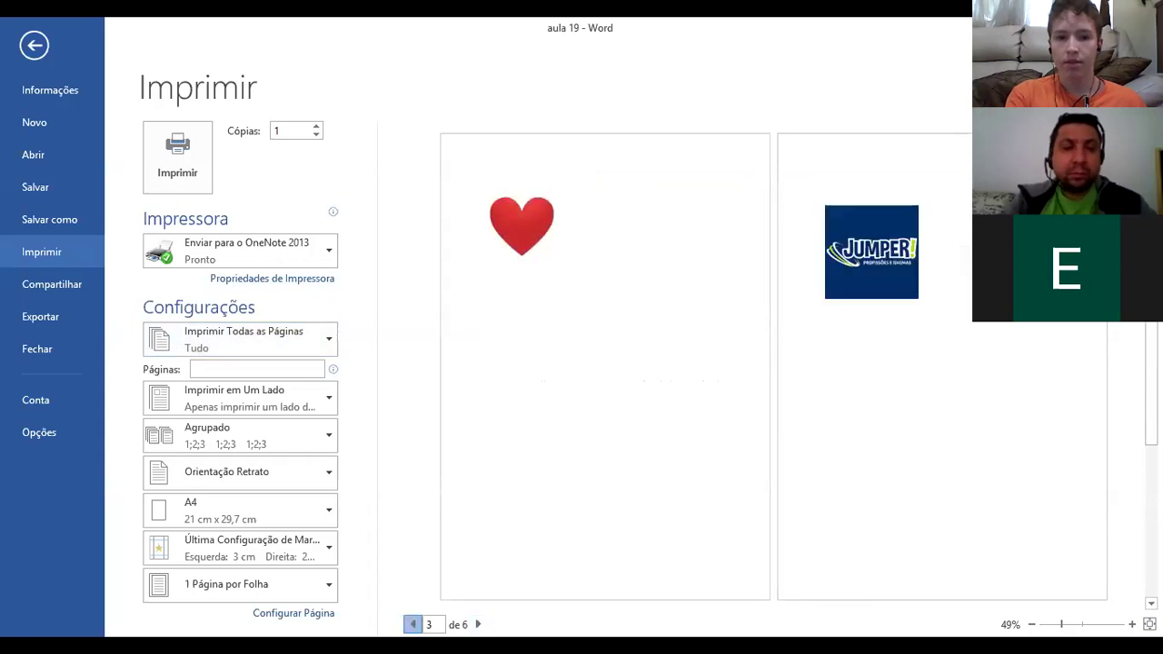
left_click(329, 343)
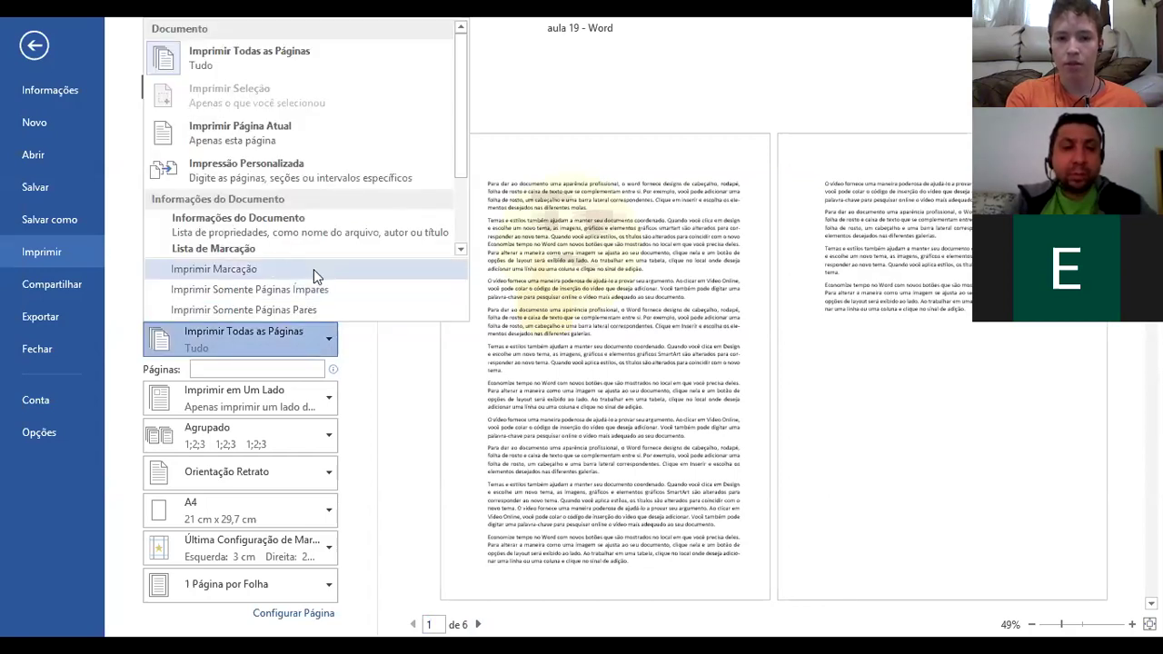
left_click(314, 269)
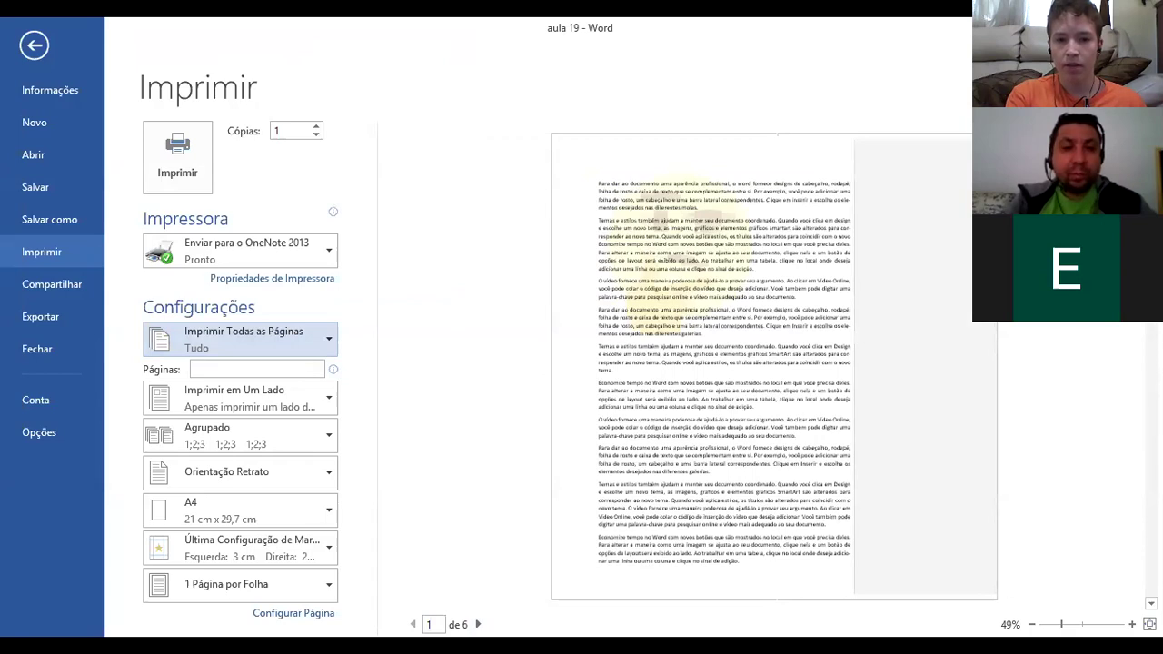
- Advance the preview to page 2, then uncheck Imprimir Marcação in the page-range options
left_click(478, 624)
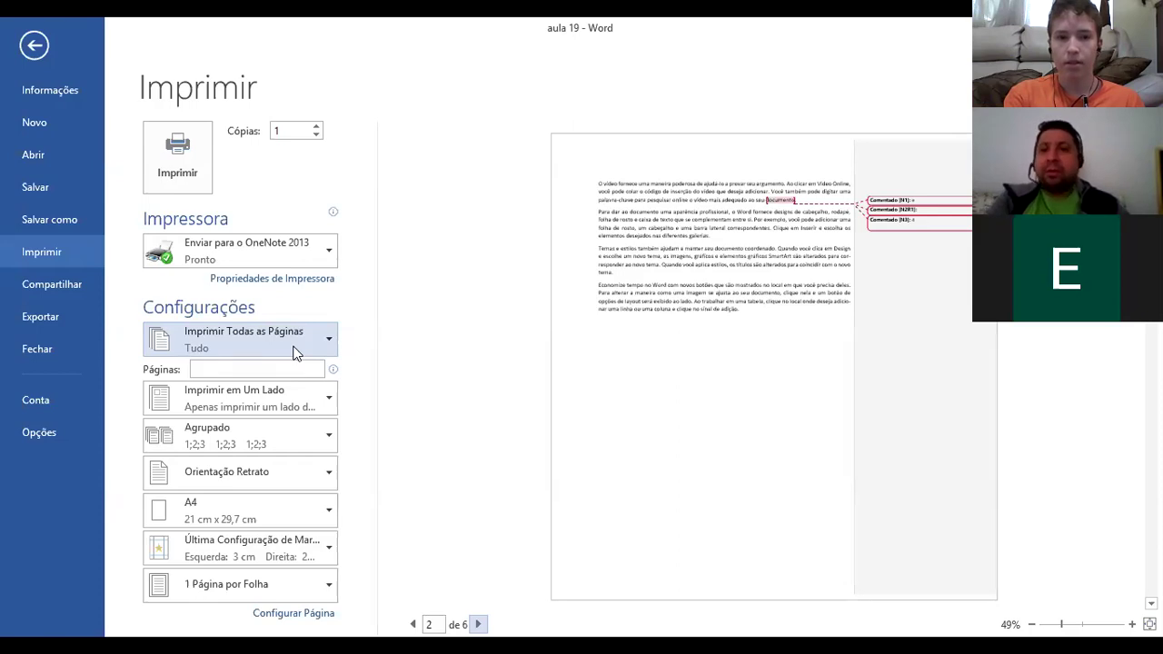
left_click(293, 352)
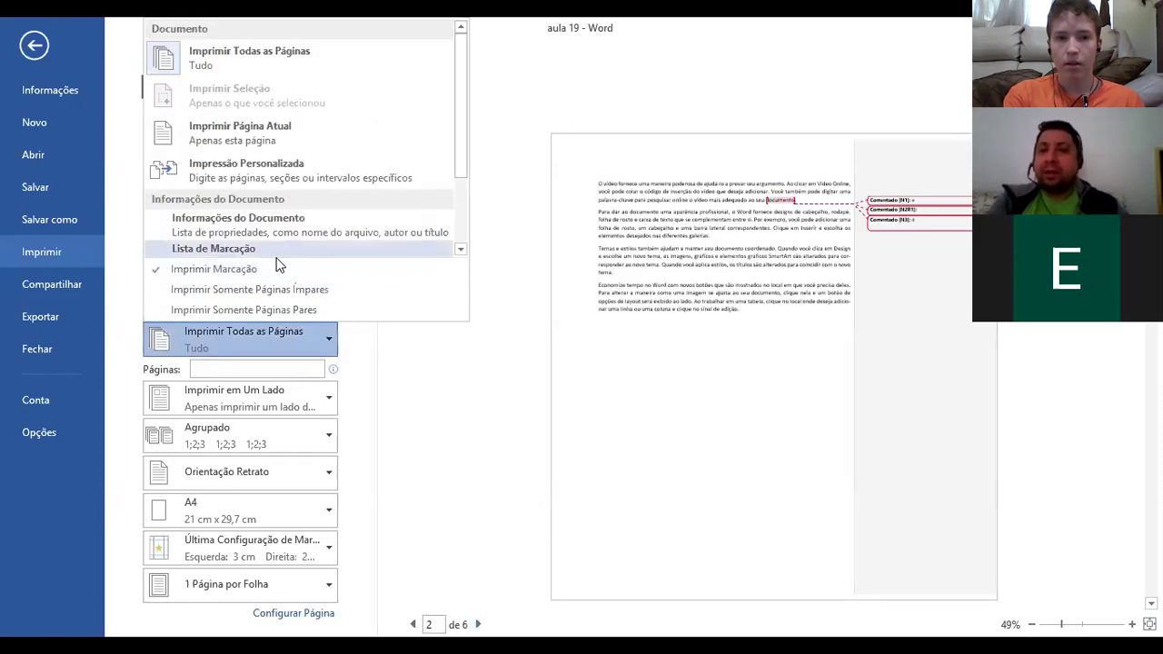
left_click(284, 333)
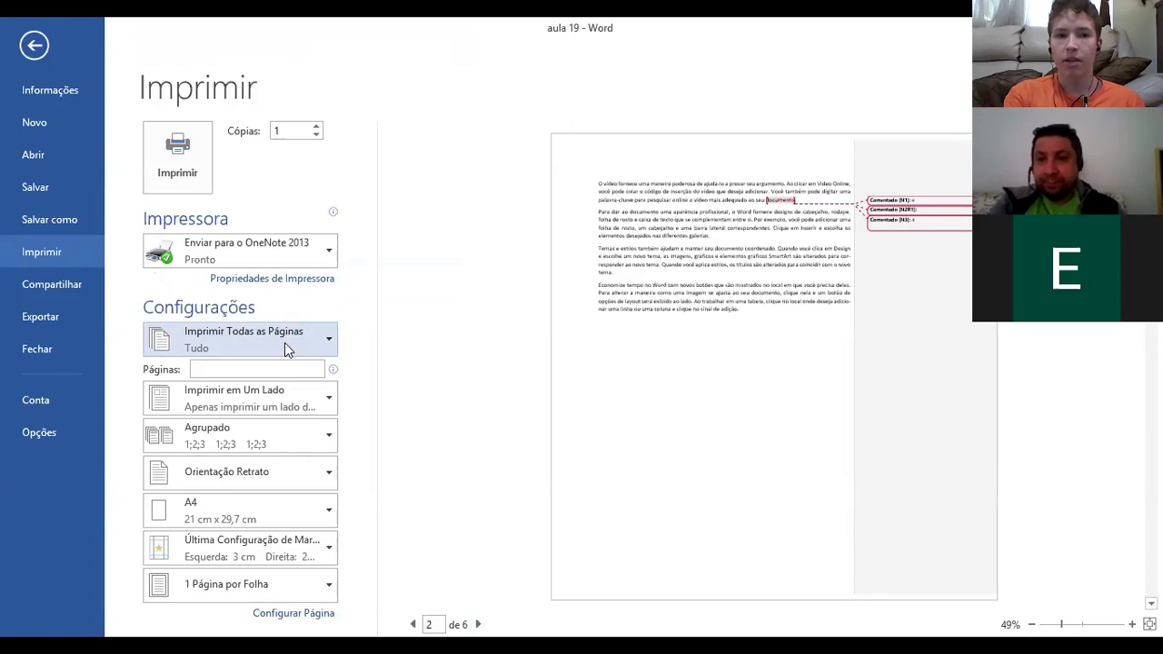
left_click(288, 333)
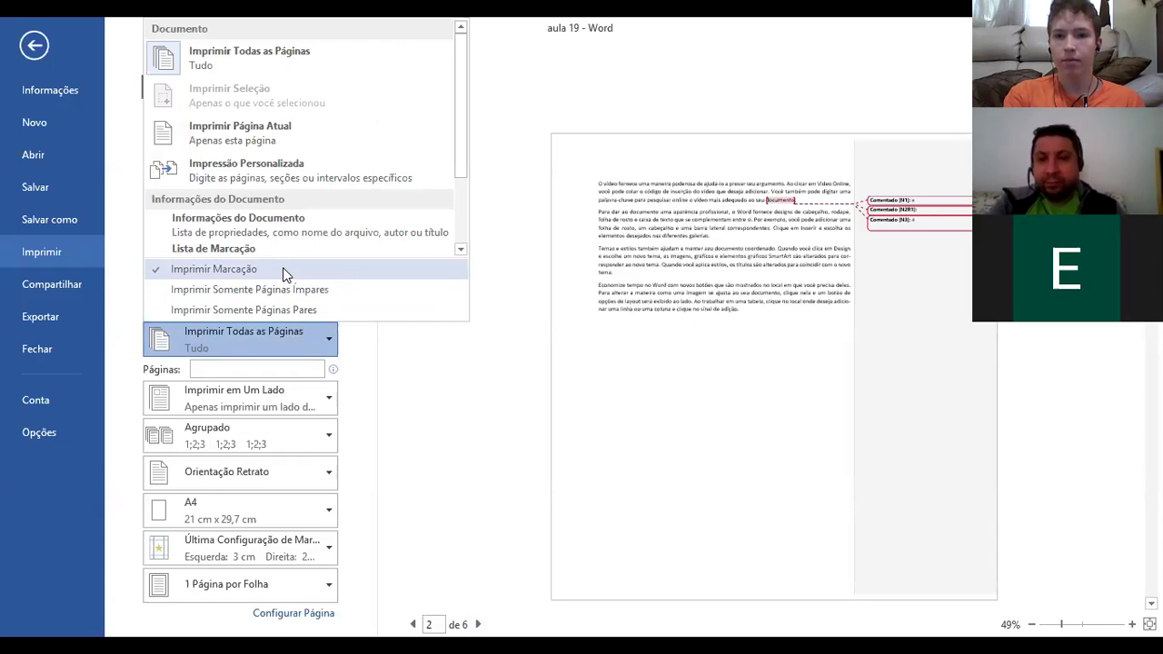
left_click(282, 268)
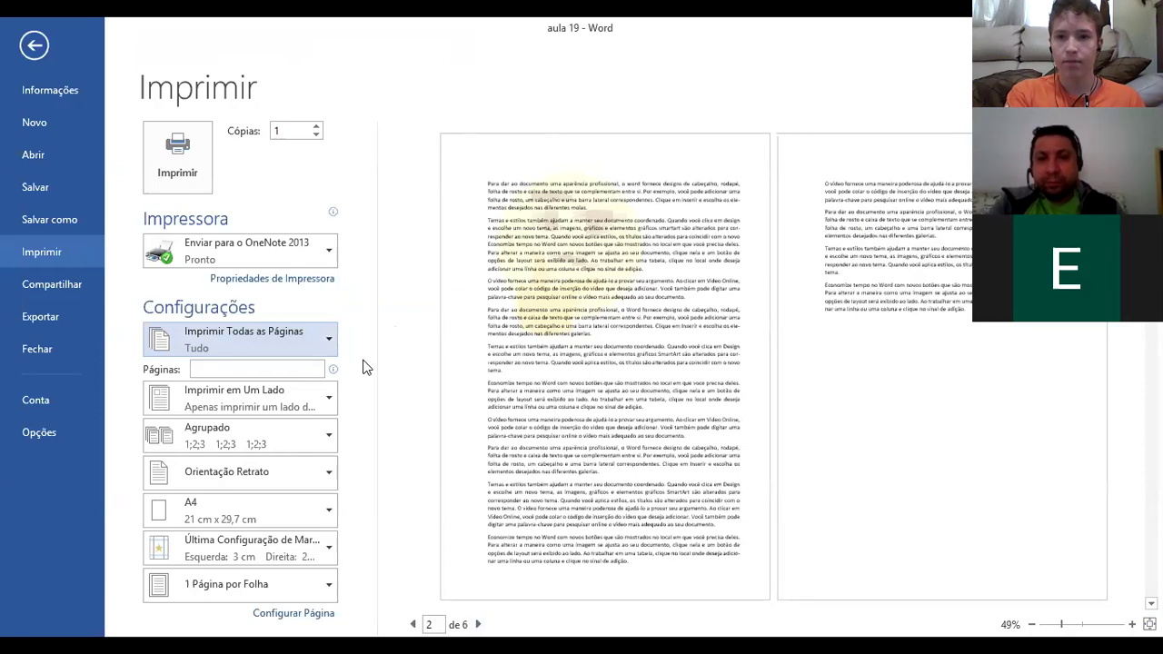
left_click(330, 335)
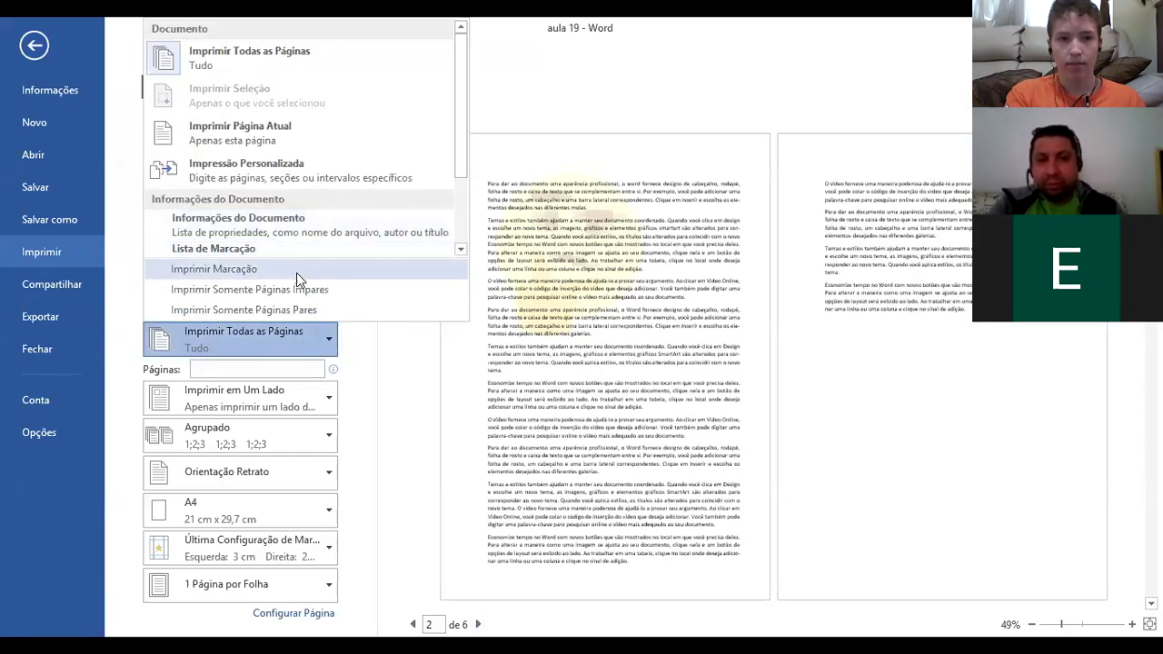
left_click(352, 347)
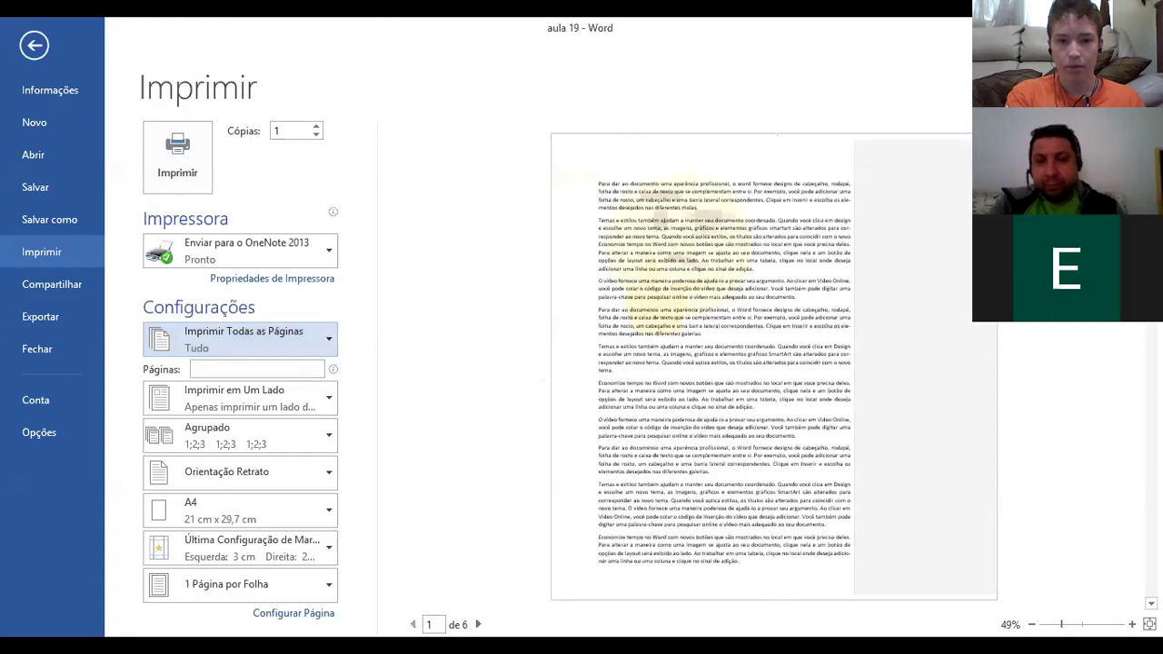
left_click(478, 624)
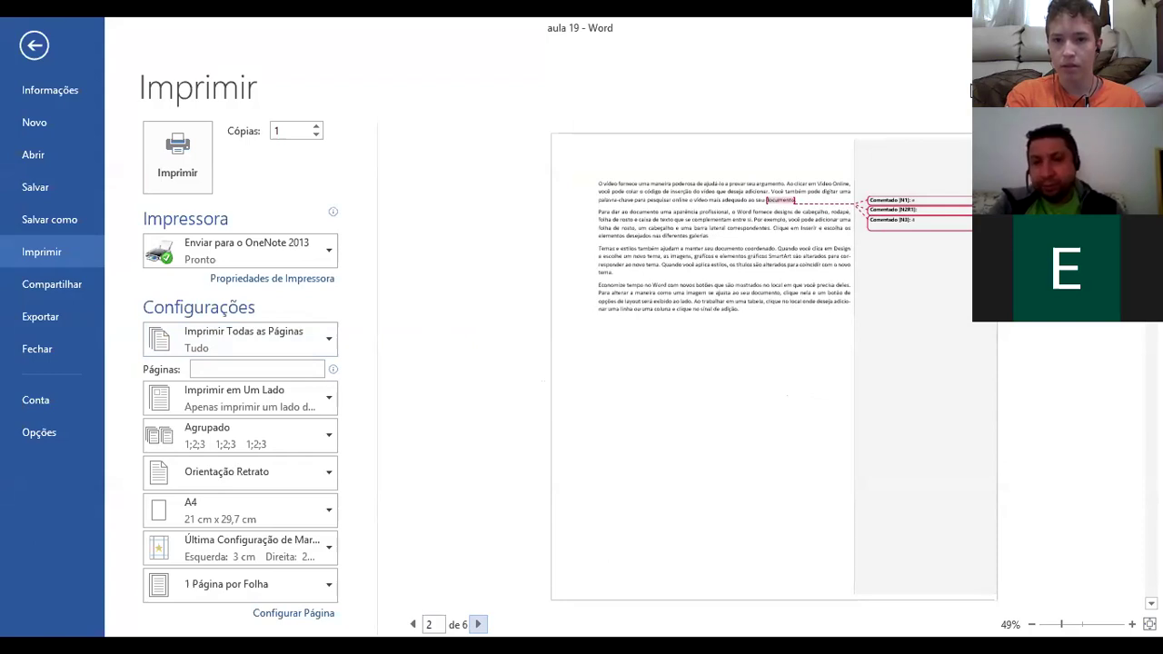
left_click(288, 336)
left_click(292, 276)
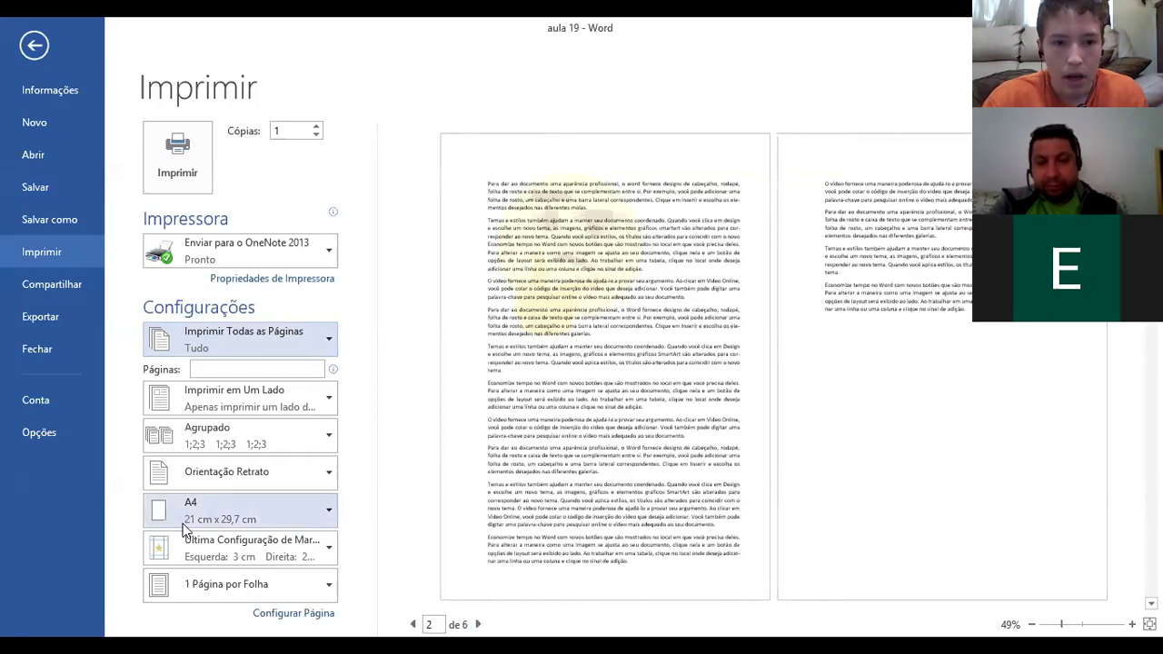
- Try 2 and 16 pages per sheet, revert to 1 Página por Folha, and reopen the list
left_click(191, 588)
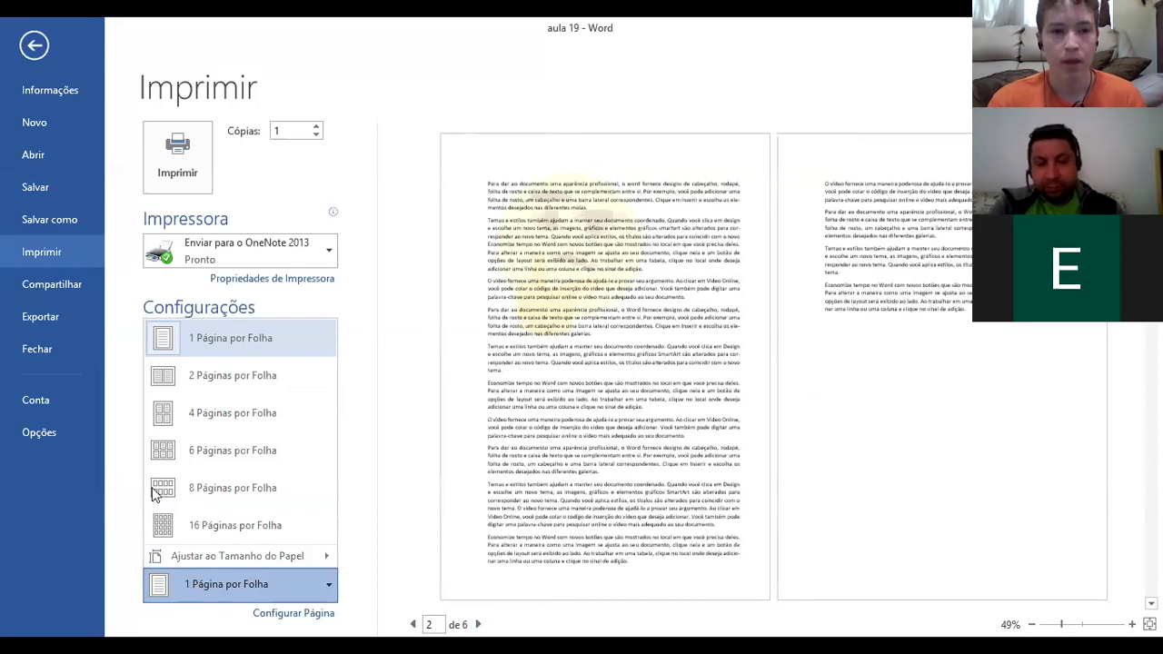
left_click(195, 387)
left_click(239, 591)
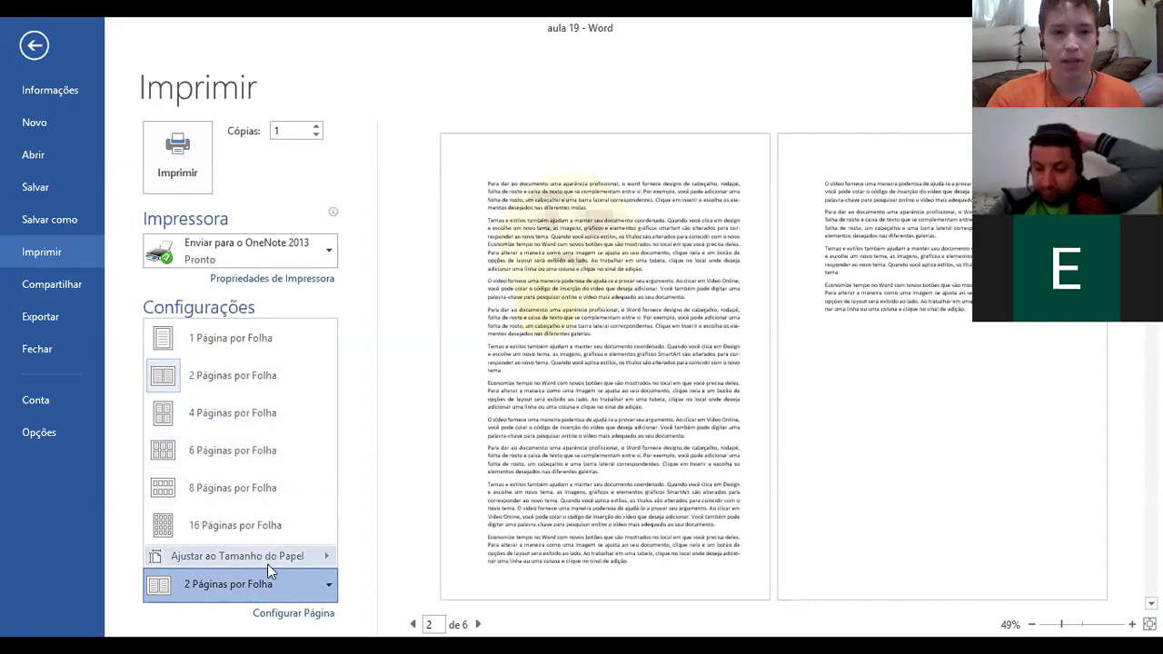
left_click(269, 524)
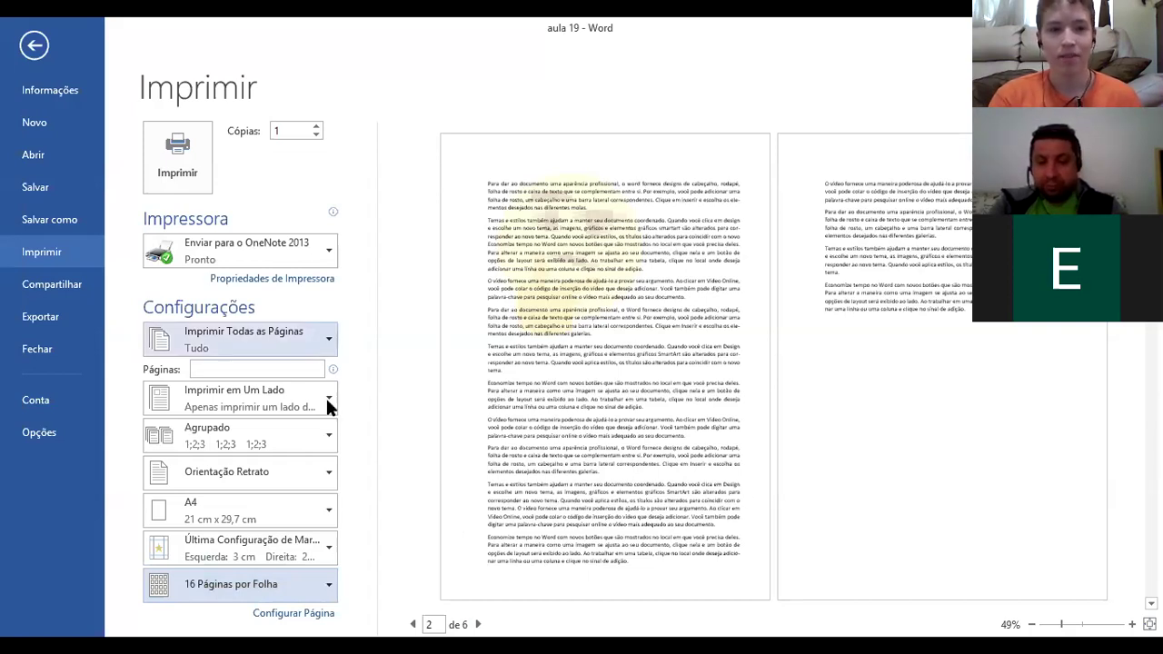
left_click(240, 584)
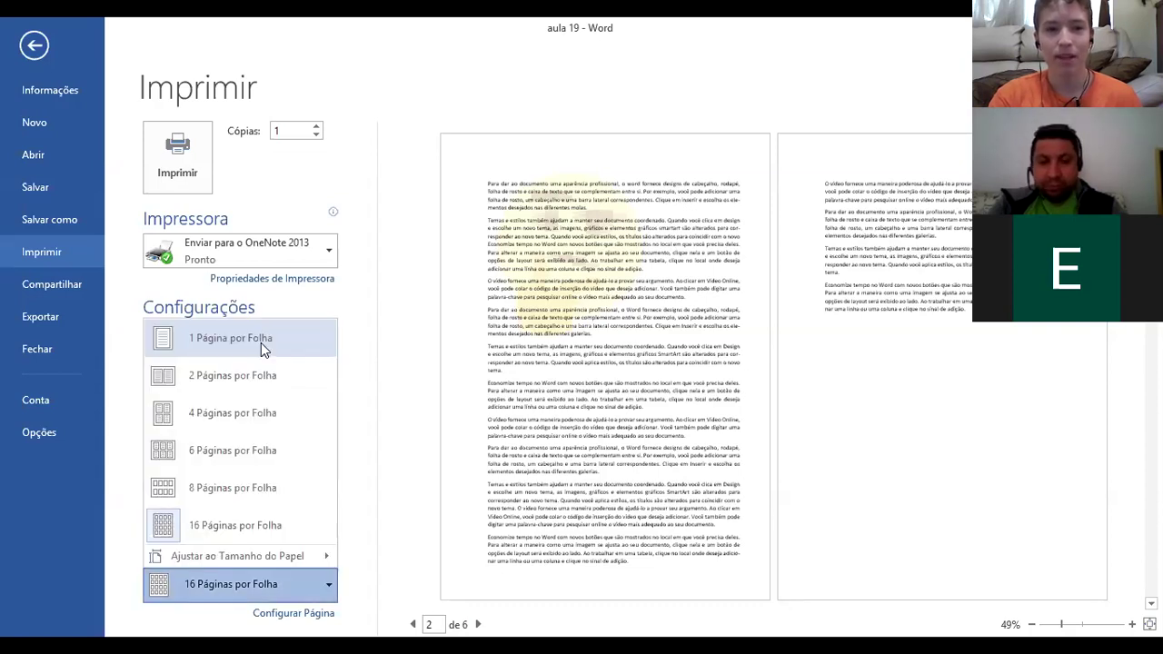
left_click(264, 350)
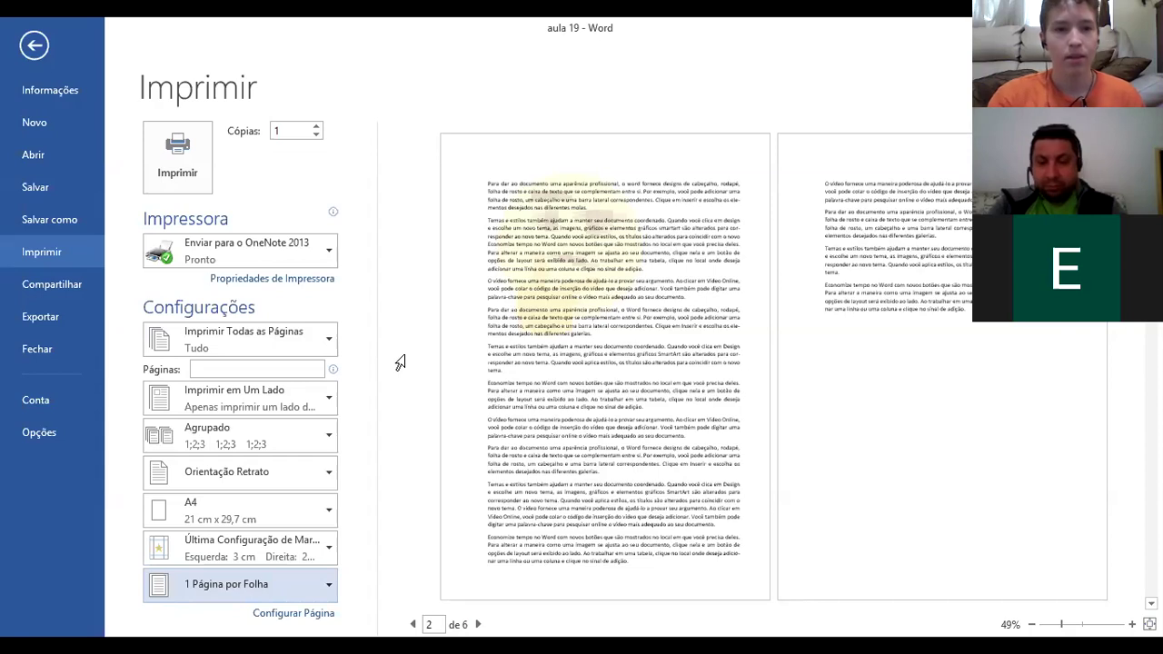
left_click(254, 584)
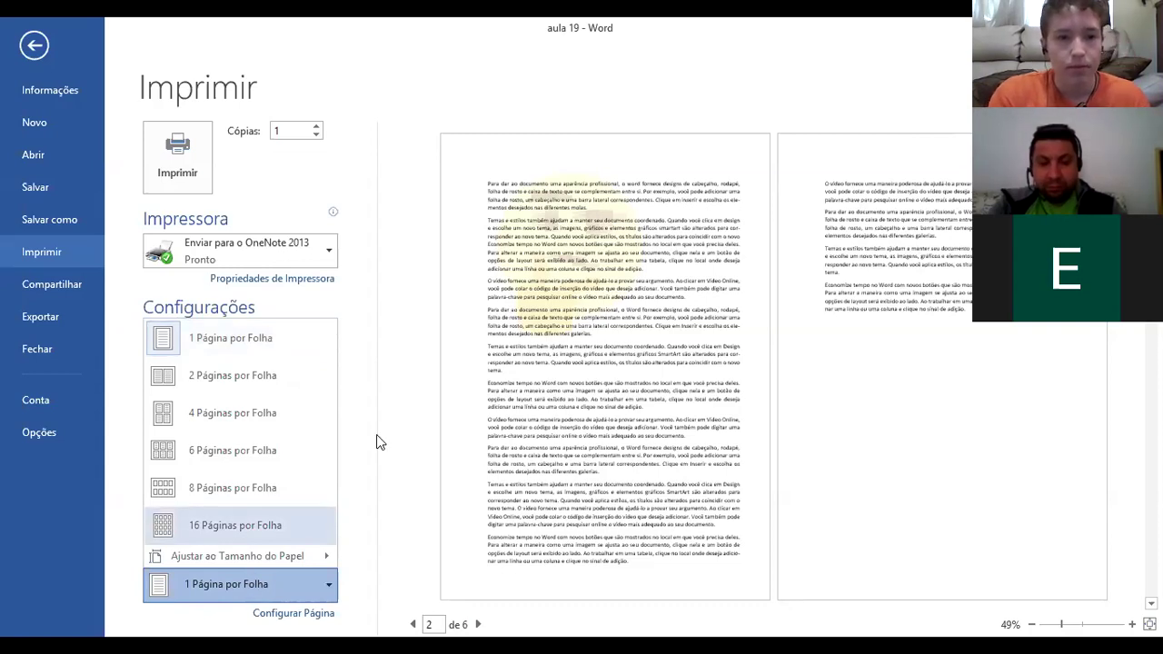
- Dismiss the pages-per-sheet list, switch to the AULA 04 WORD window, and open its Arquivo backstage
key("Escape")
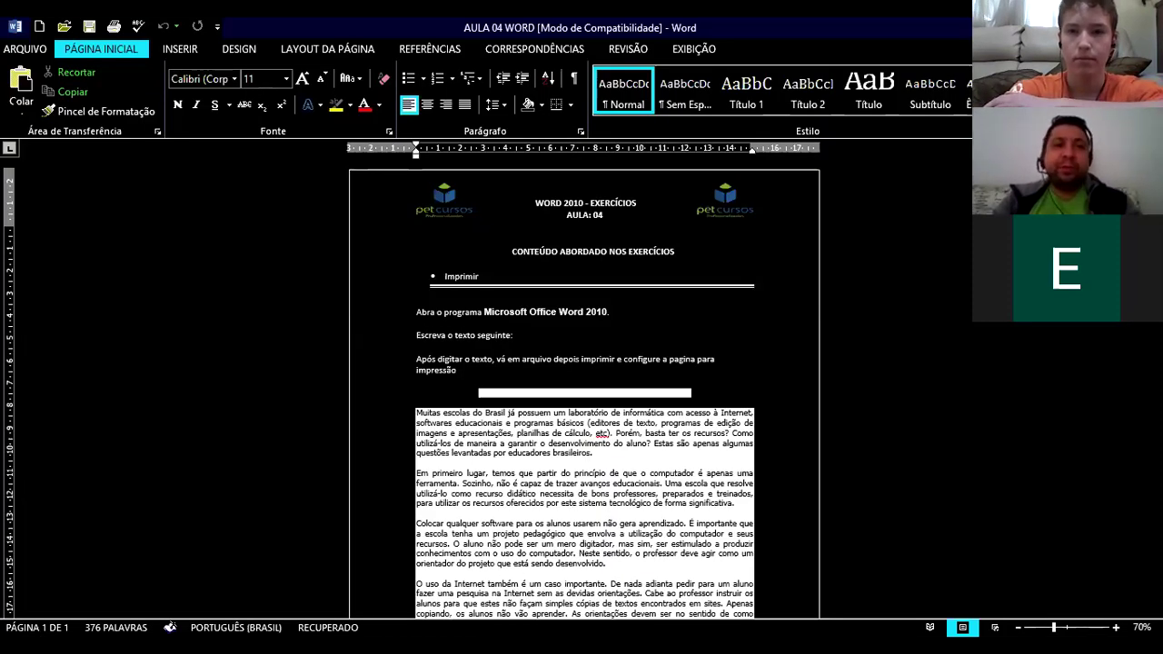
left_click(416, 231)
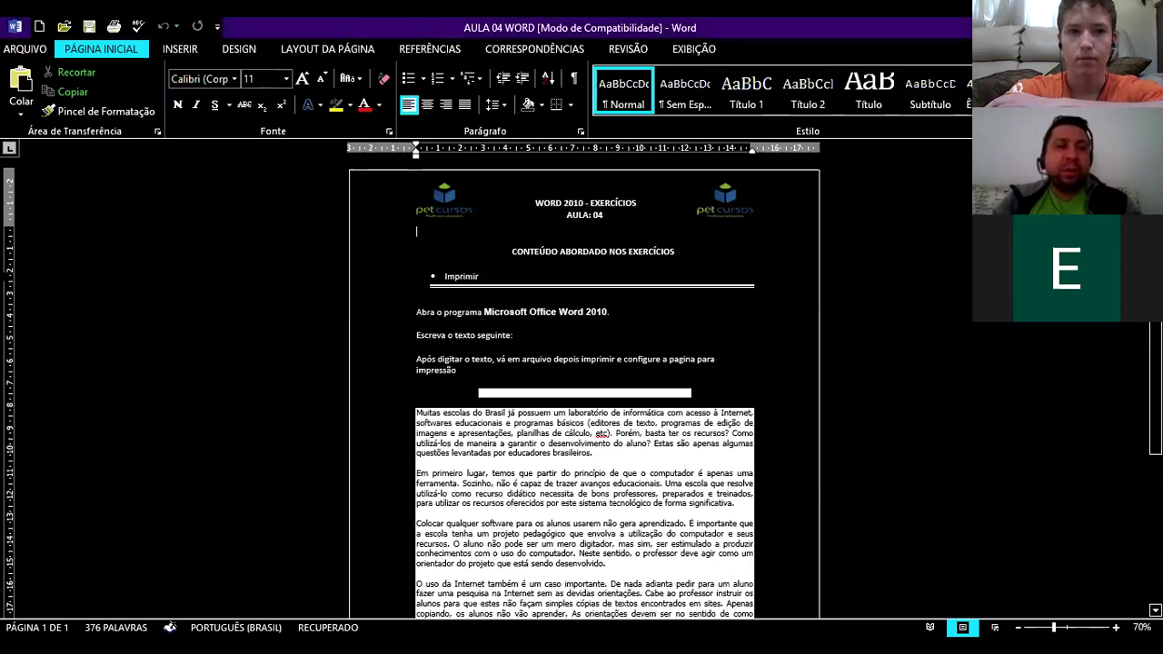
left_click(38, 51)
left_click(37, 48)
- Open Imprimir in the Arquivo backstage to preview AULA 04 WORD's single page
left_click(38, 50)
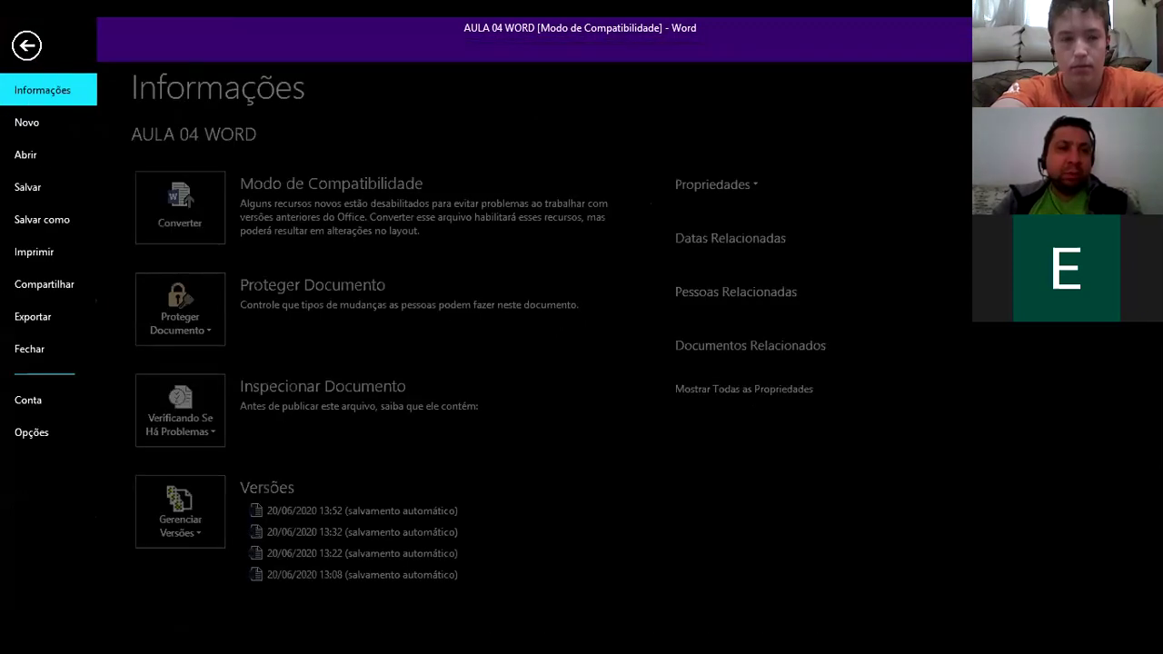
left_click(52, 260)
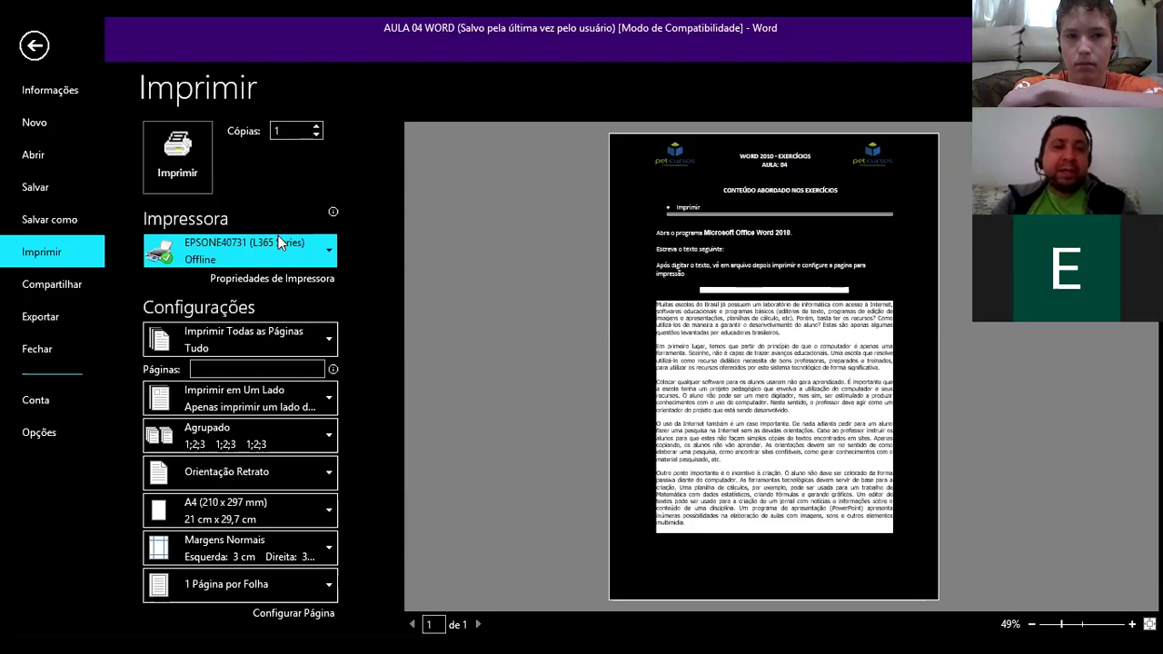
mouse_move(331, 255)
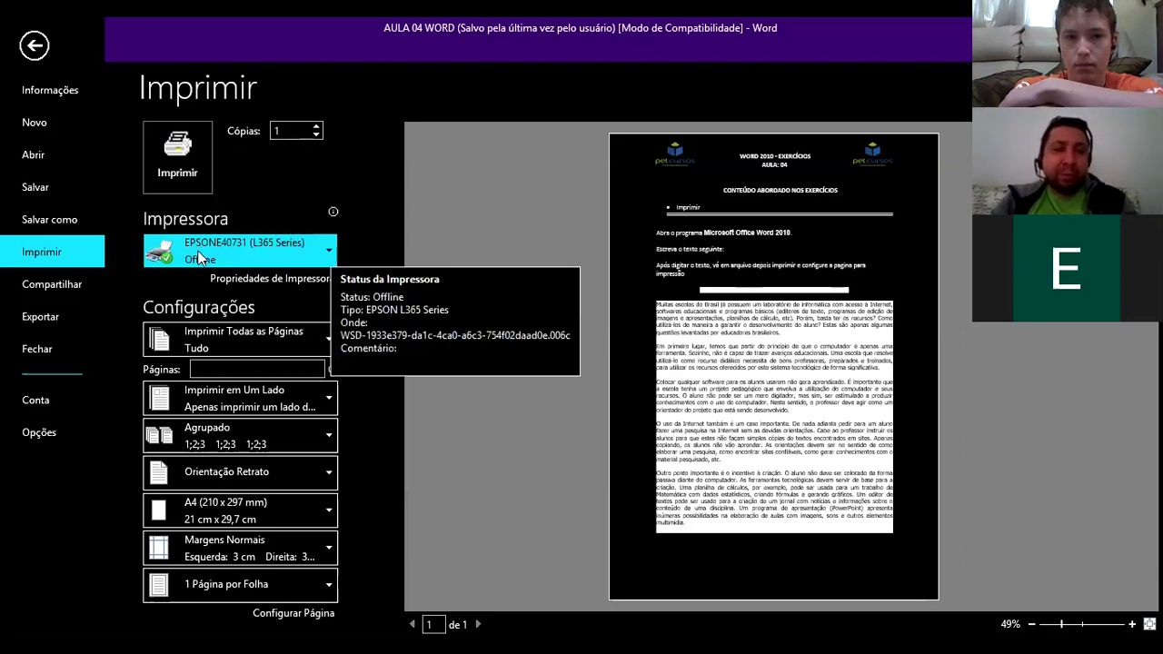
left_click(334, 256)
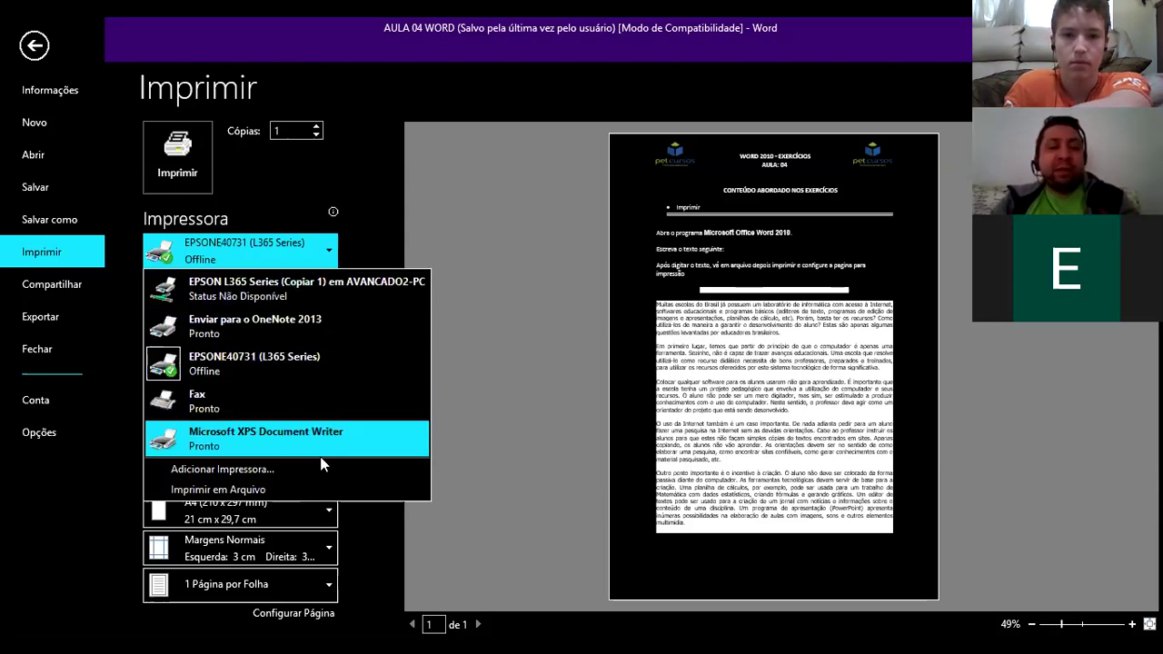
mouse_move(321, 462)
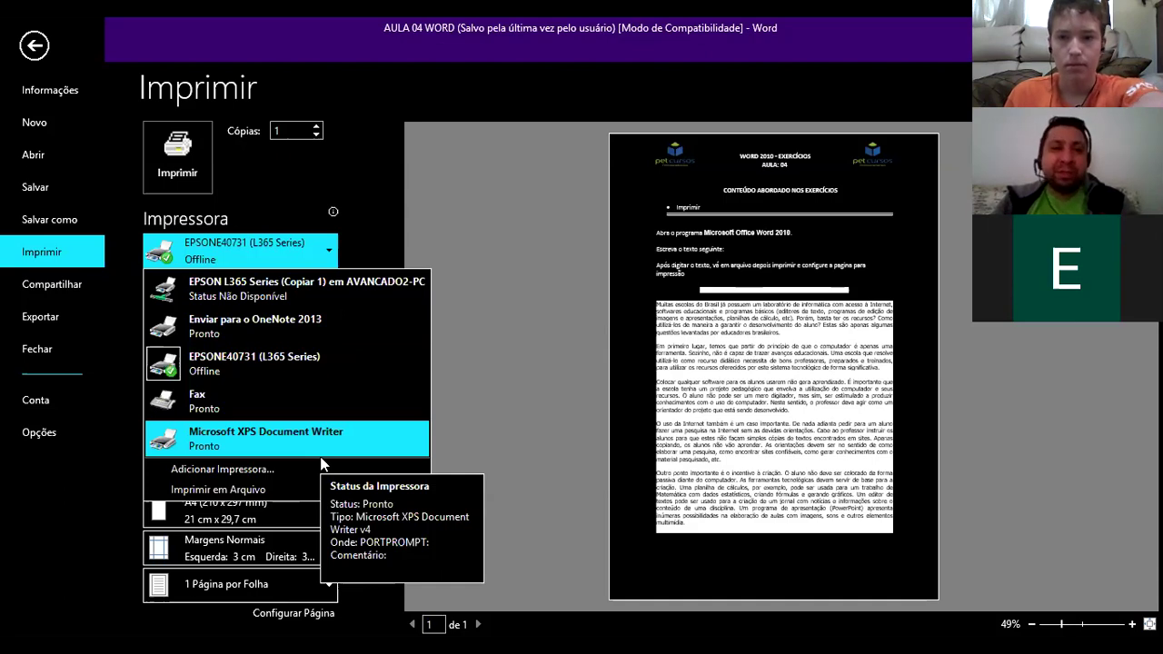
left_click(368, 174)
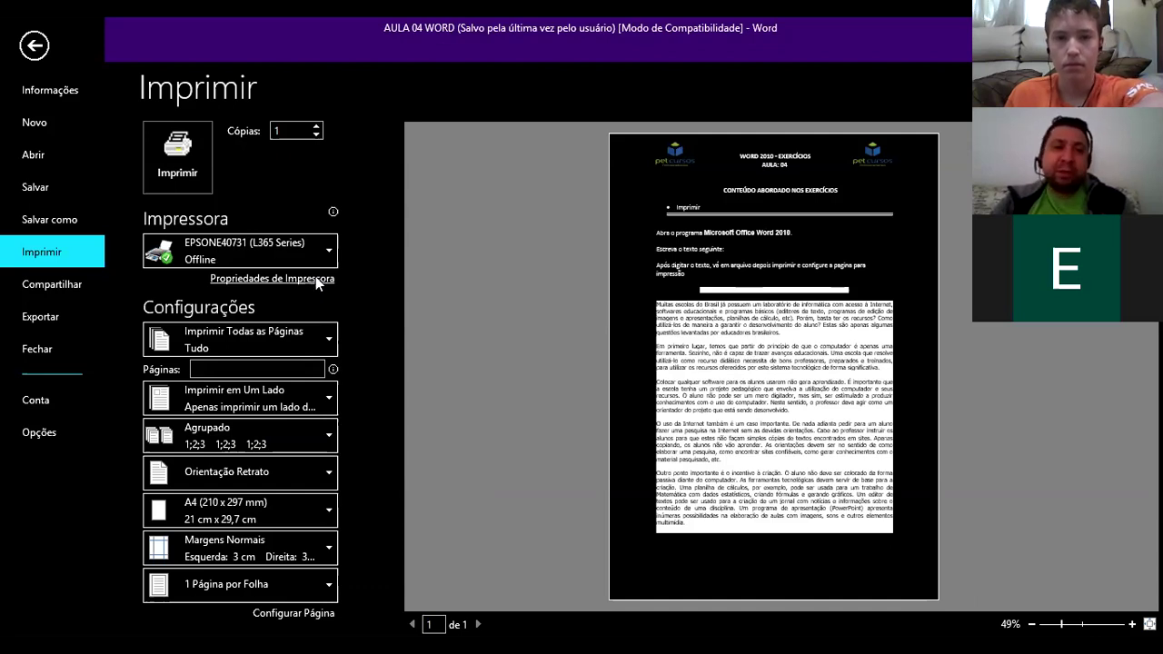
left_click(314, 280)
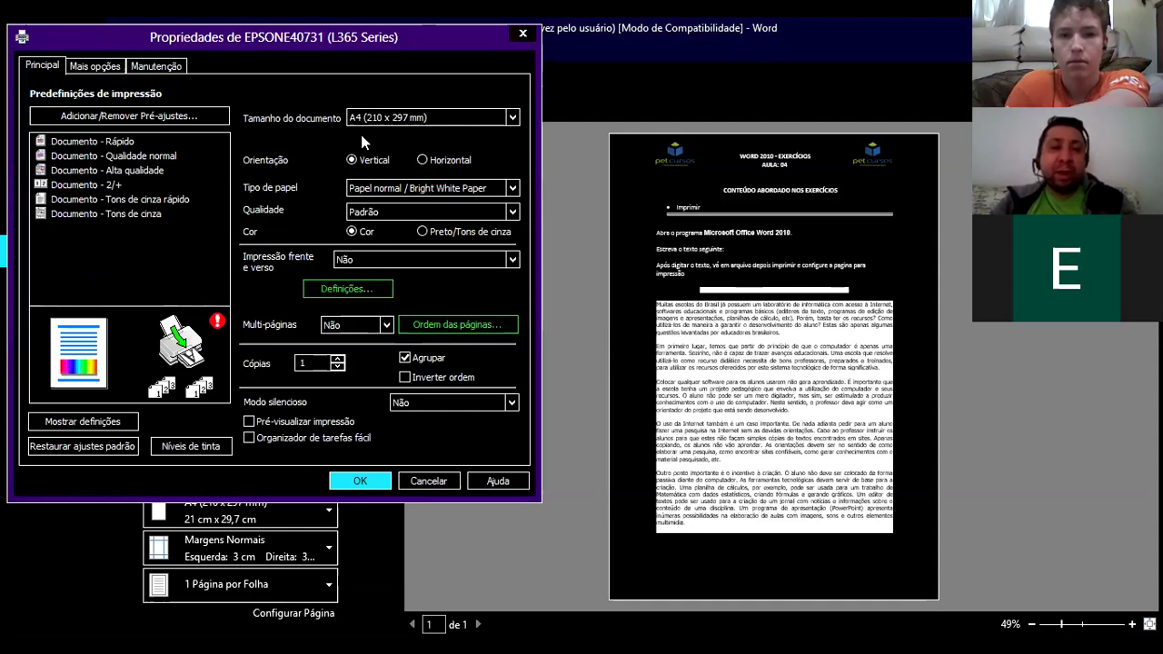
left_click(512, 189)
left_click(512, 189)
left_click(512, 189)
left_click(513, 189)
left_click(512, 189)
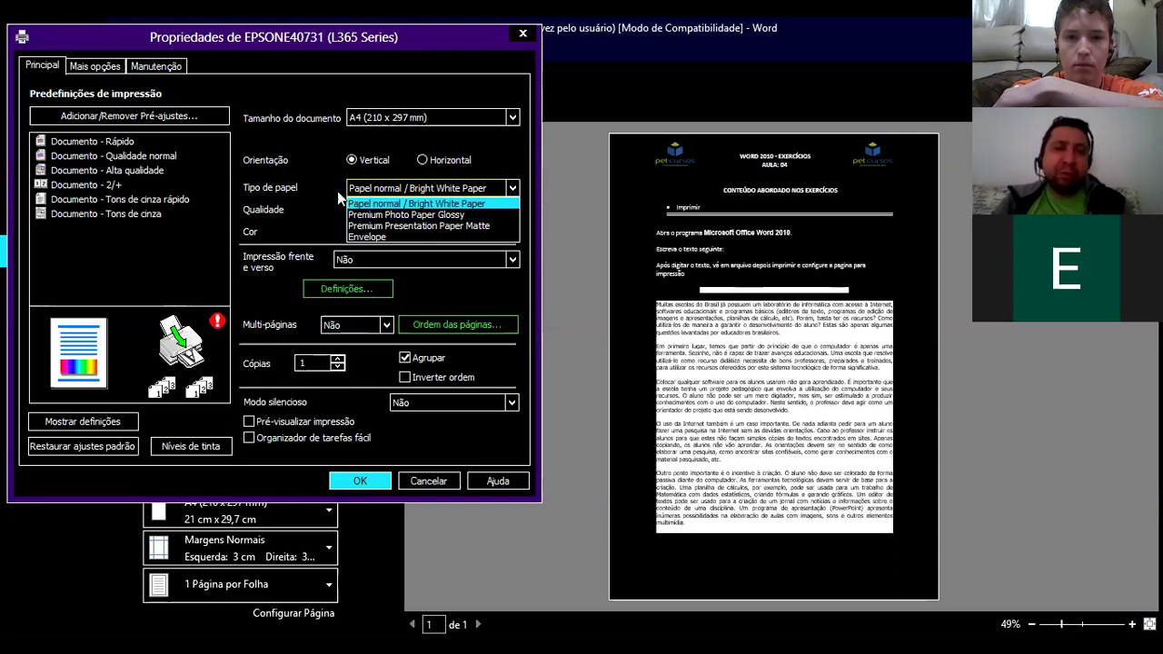
left_click(404, 203)
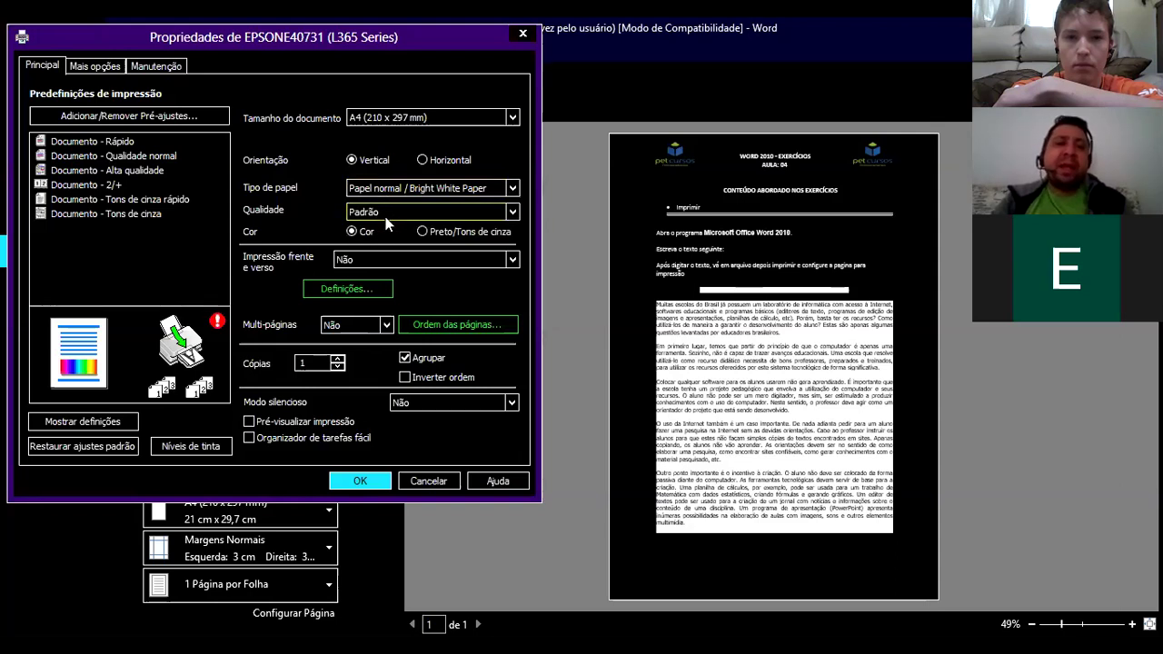
left_click(515, 210)
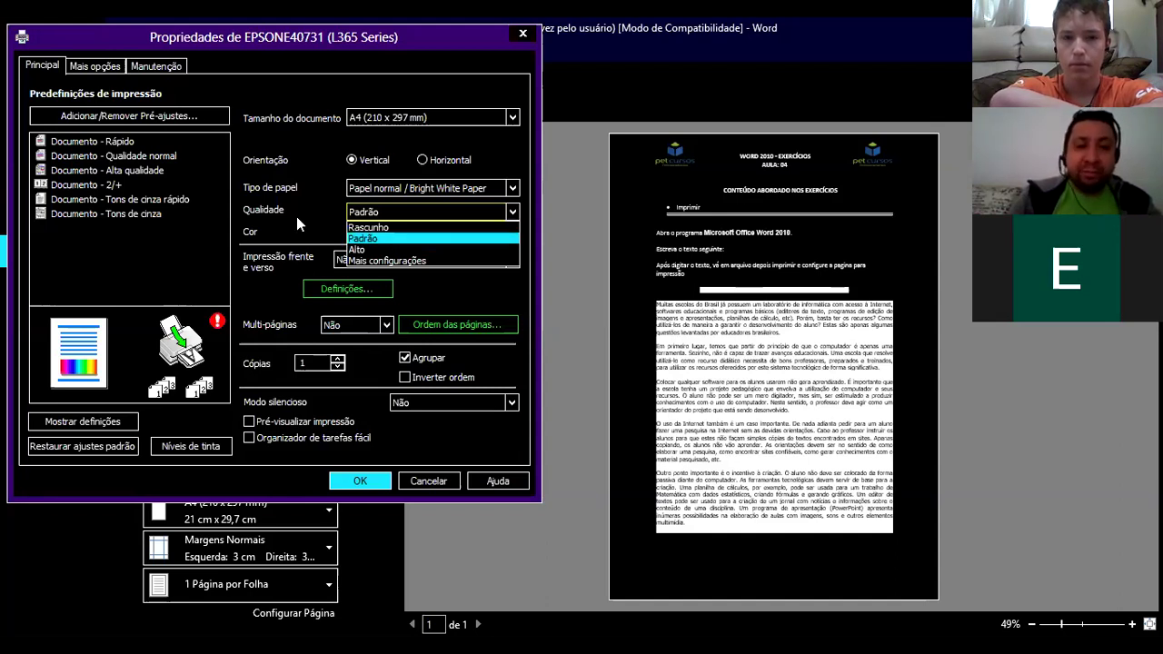
left_click(389, 238)
left_click(457, 261)
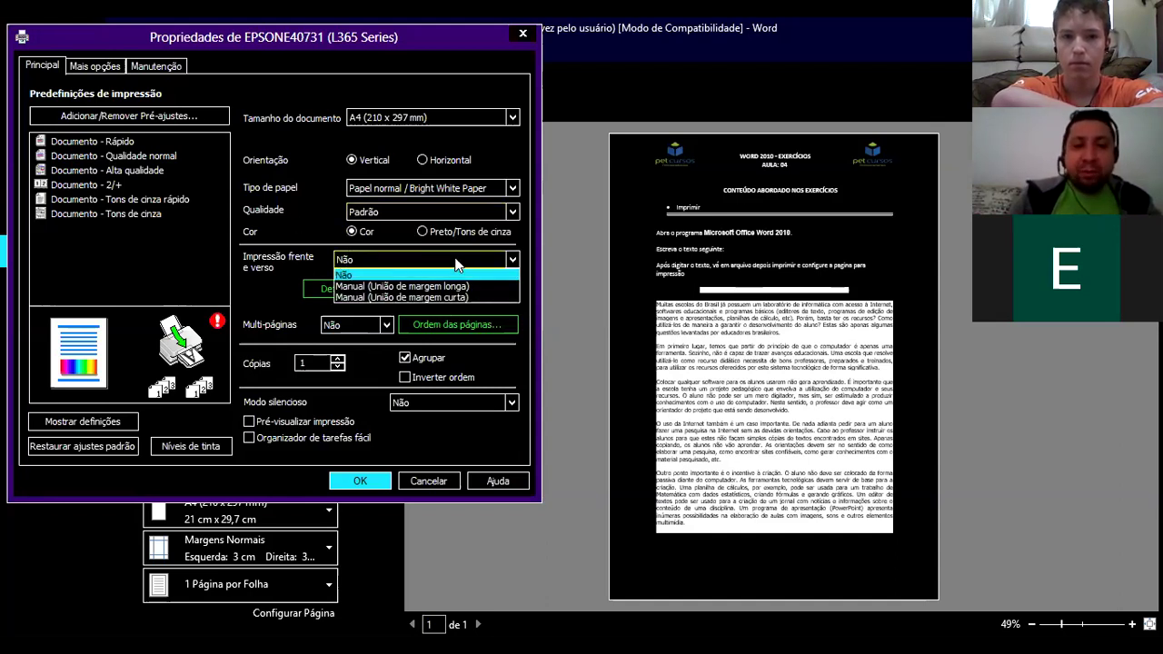
left_click(298, 265)
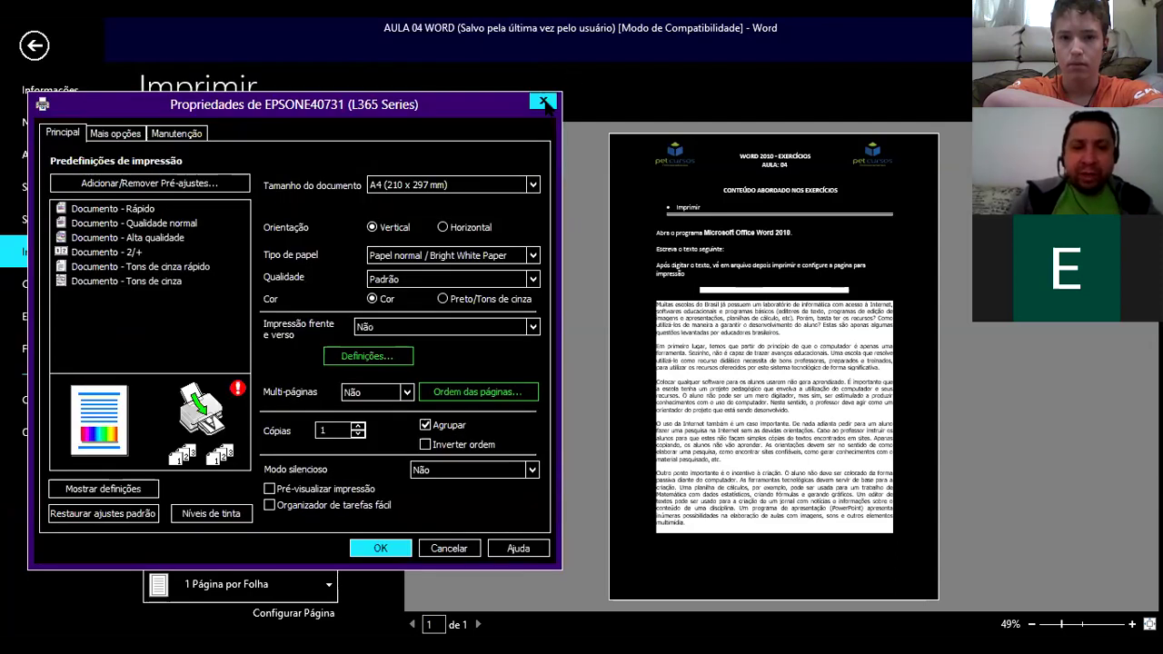
left_click(543, 102)
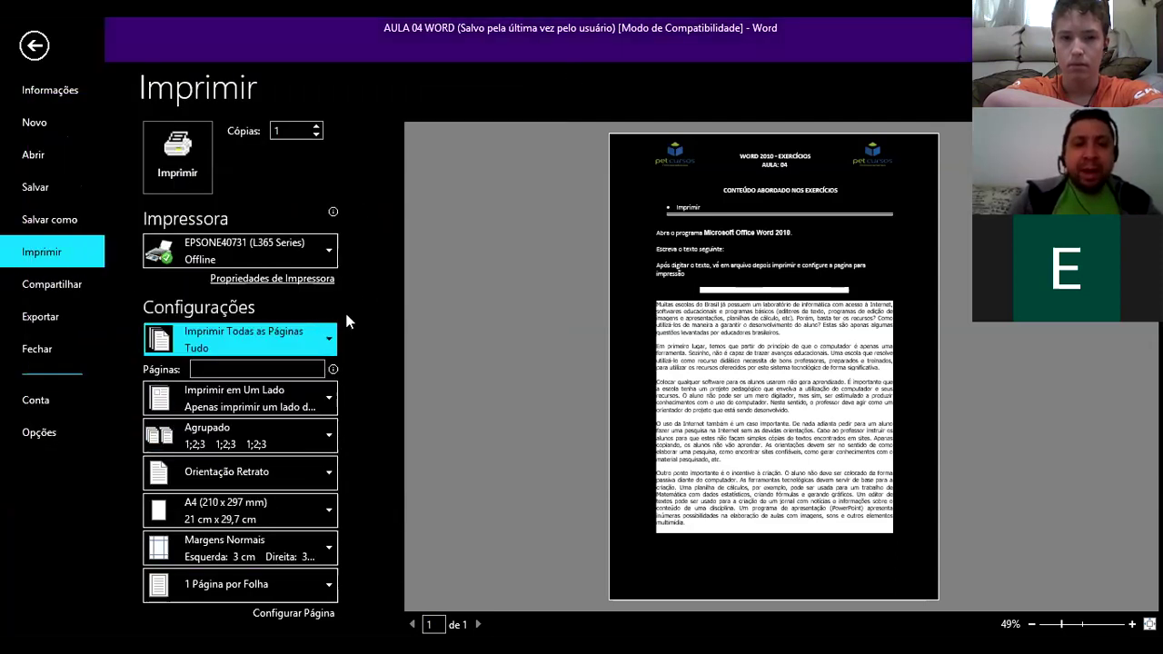
left_click(238, 327)
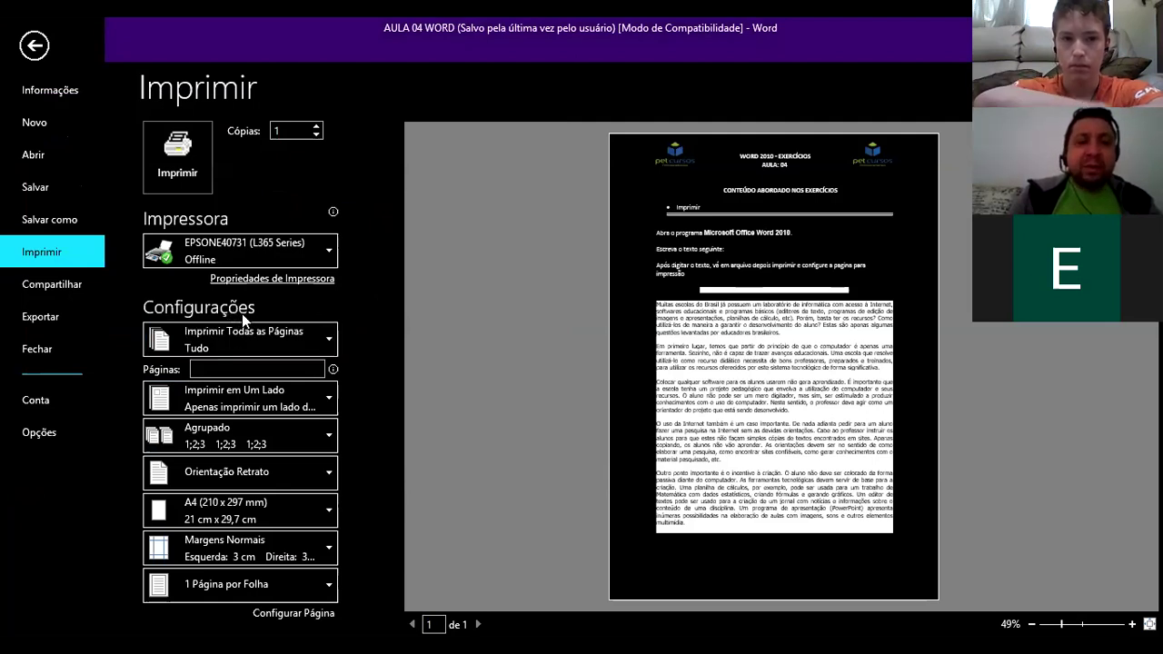
left_click(329, 341)
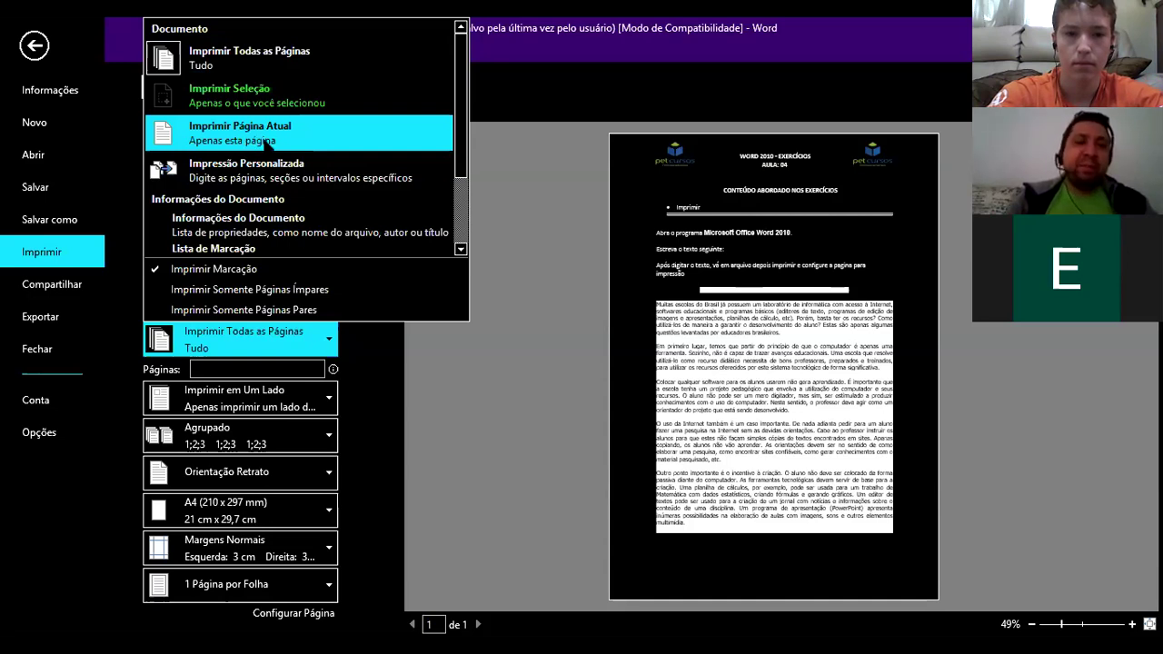
left_click(342, 175)
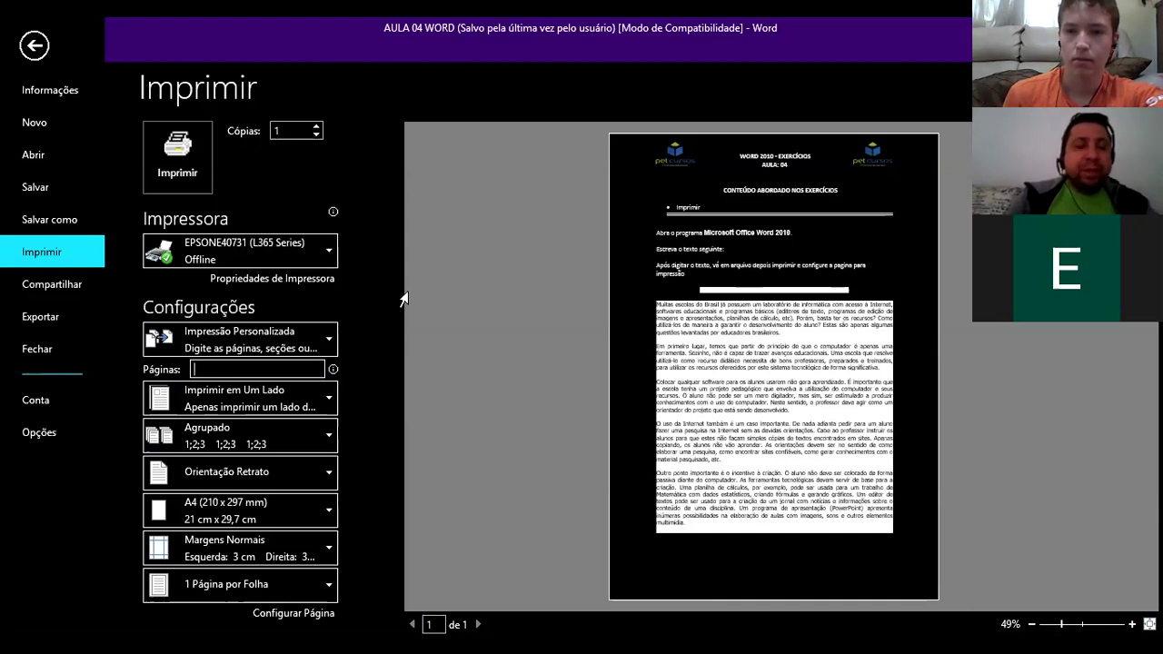
key("Tab")
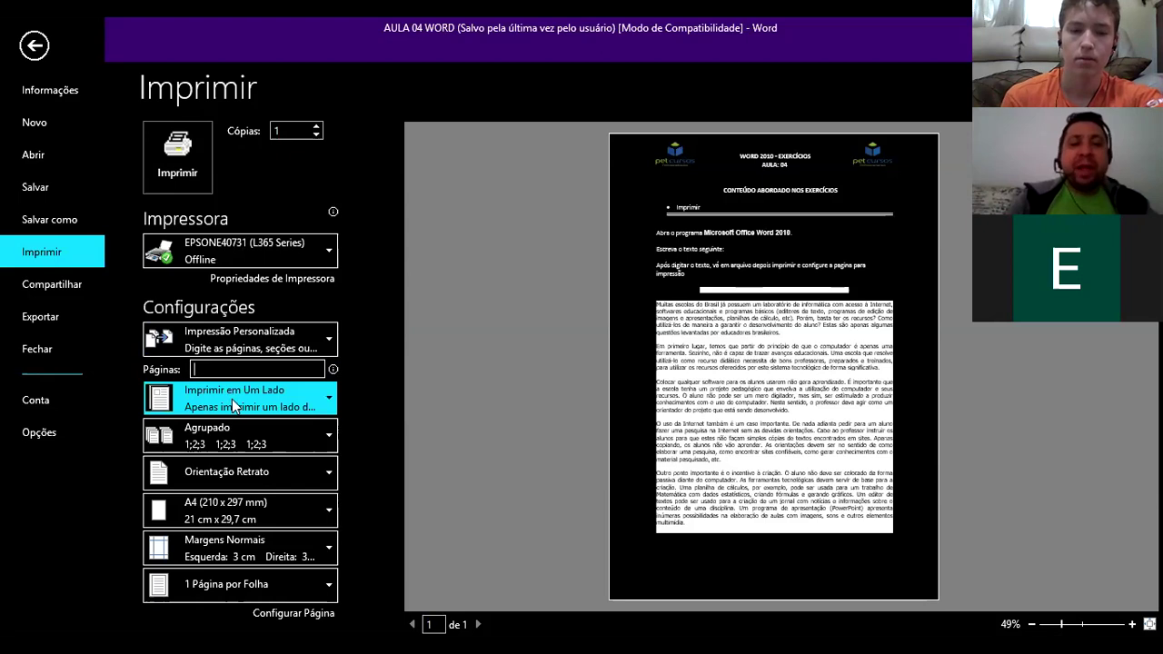
- Choose Imprimir Manualmente nos Dois Lados from the print-sides options
left_click(330, 403)
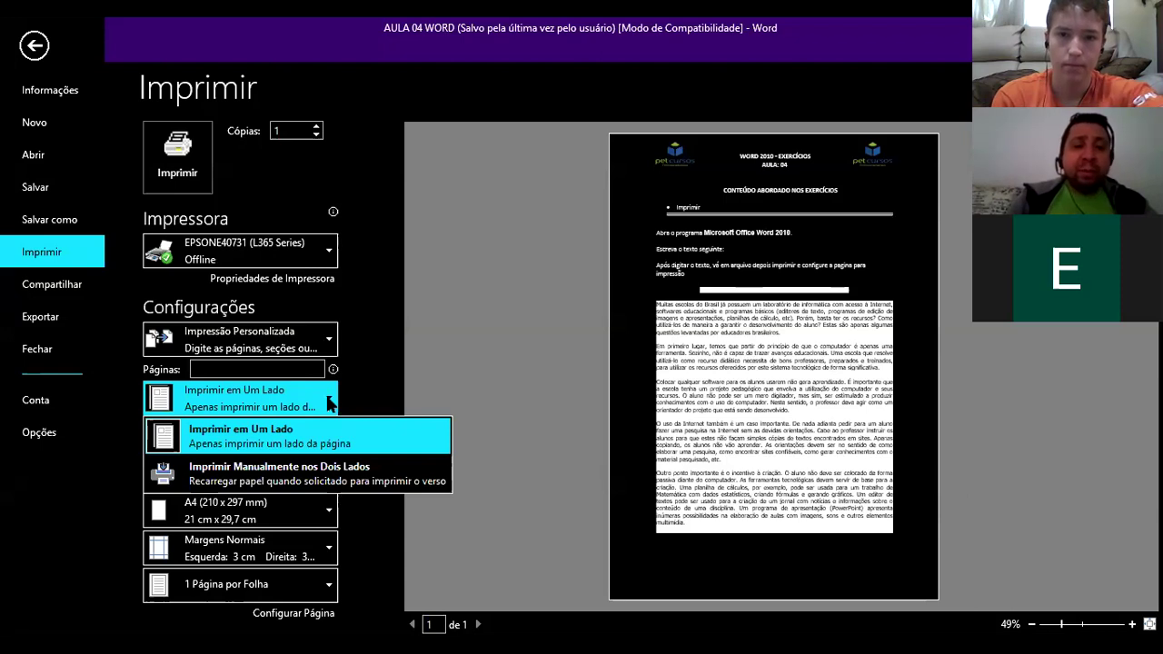
left_click(316, 479)
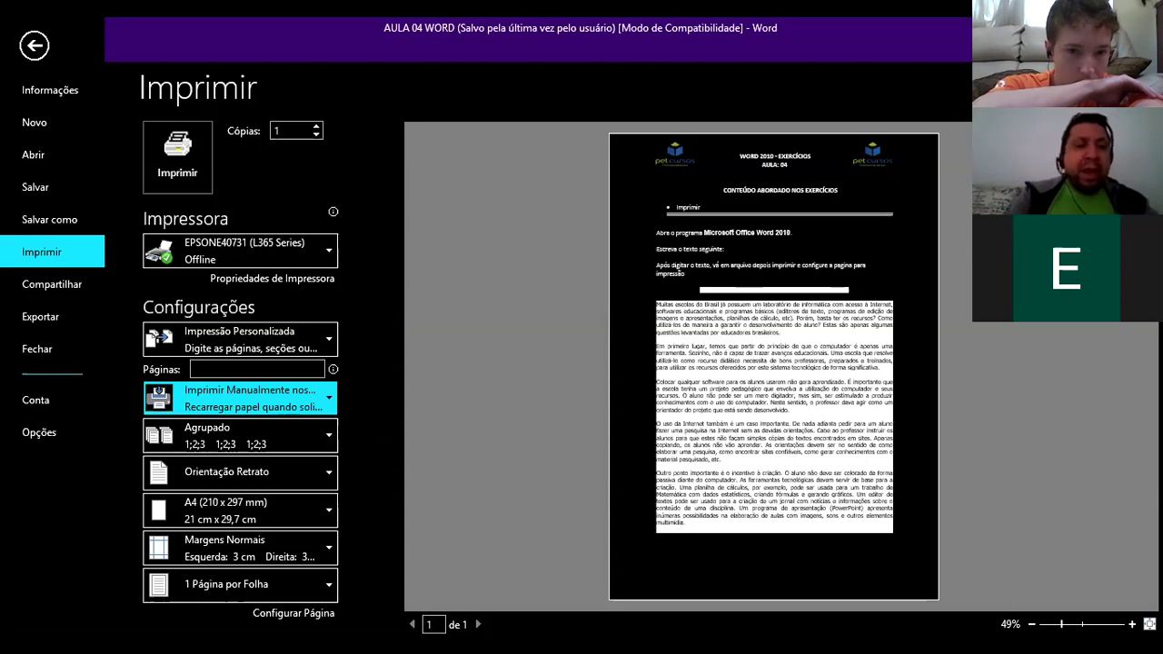
left_click(317, 441)
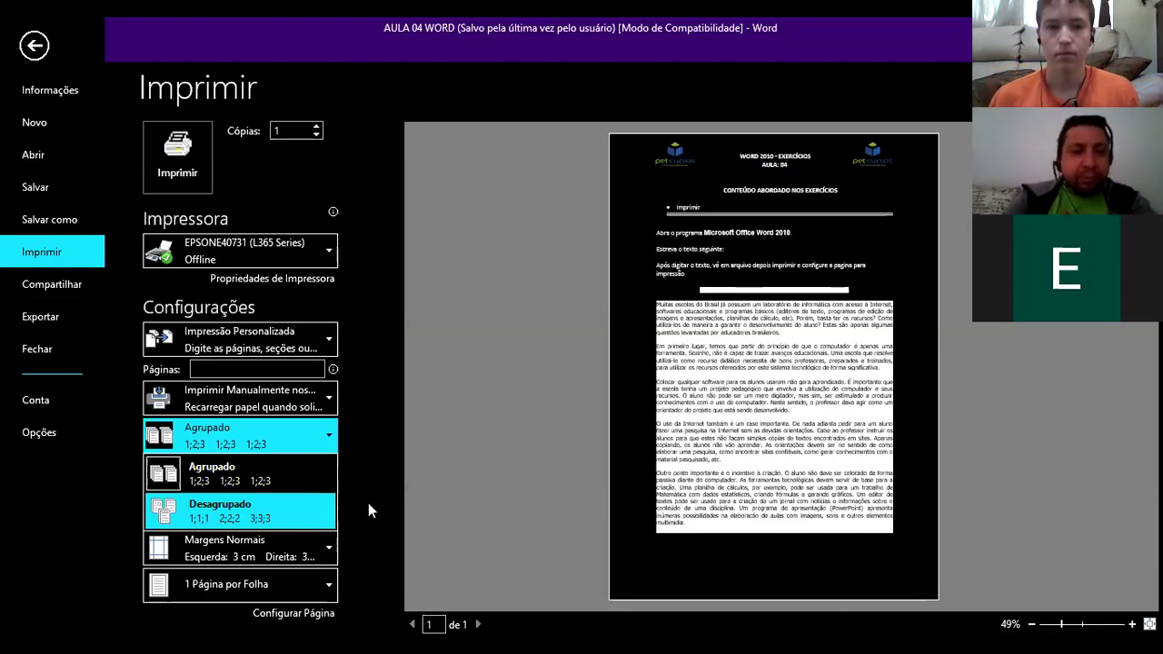
left_click(269, 471)
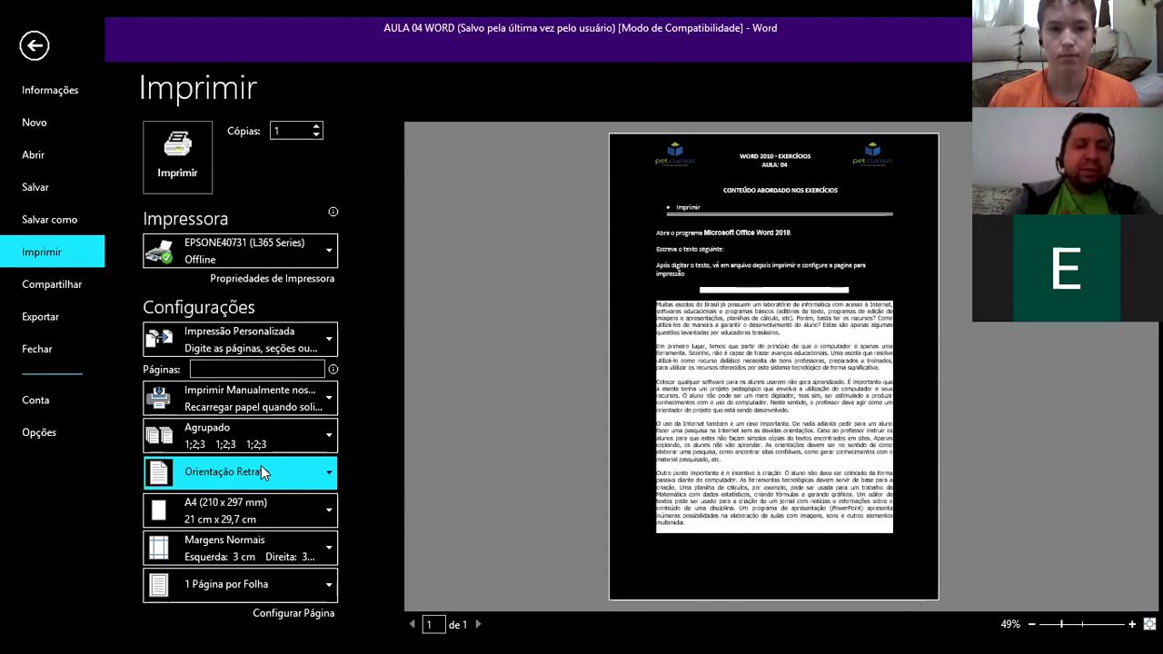
left_click(260, 472)
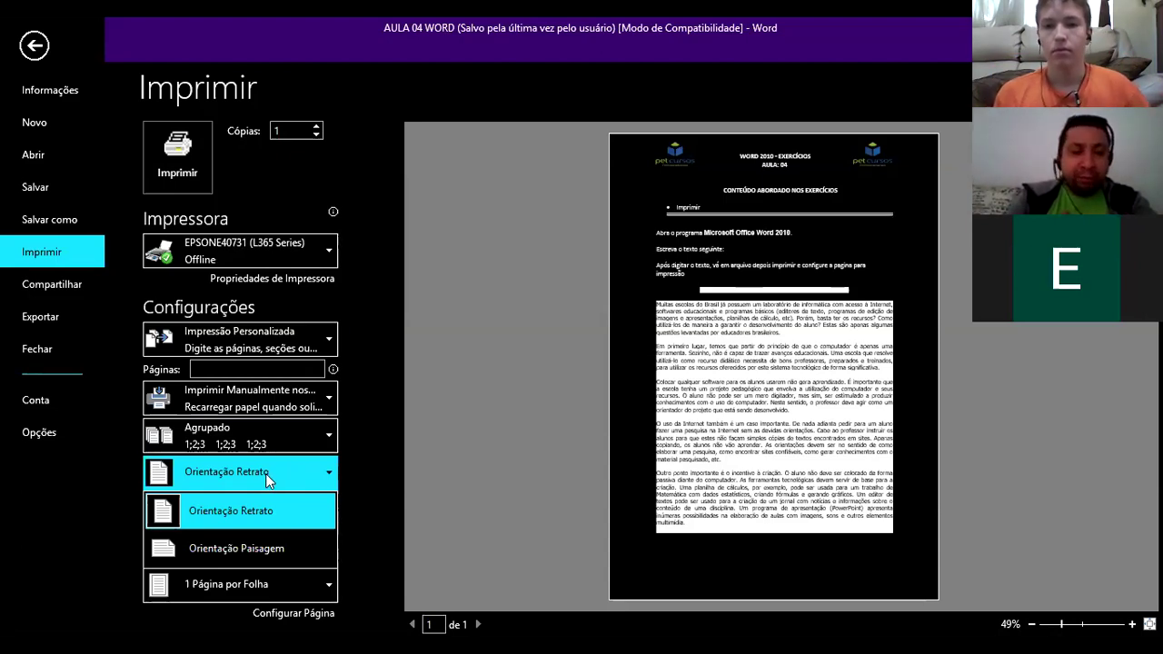
left_click(369, 489)
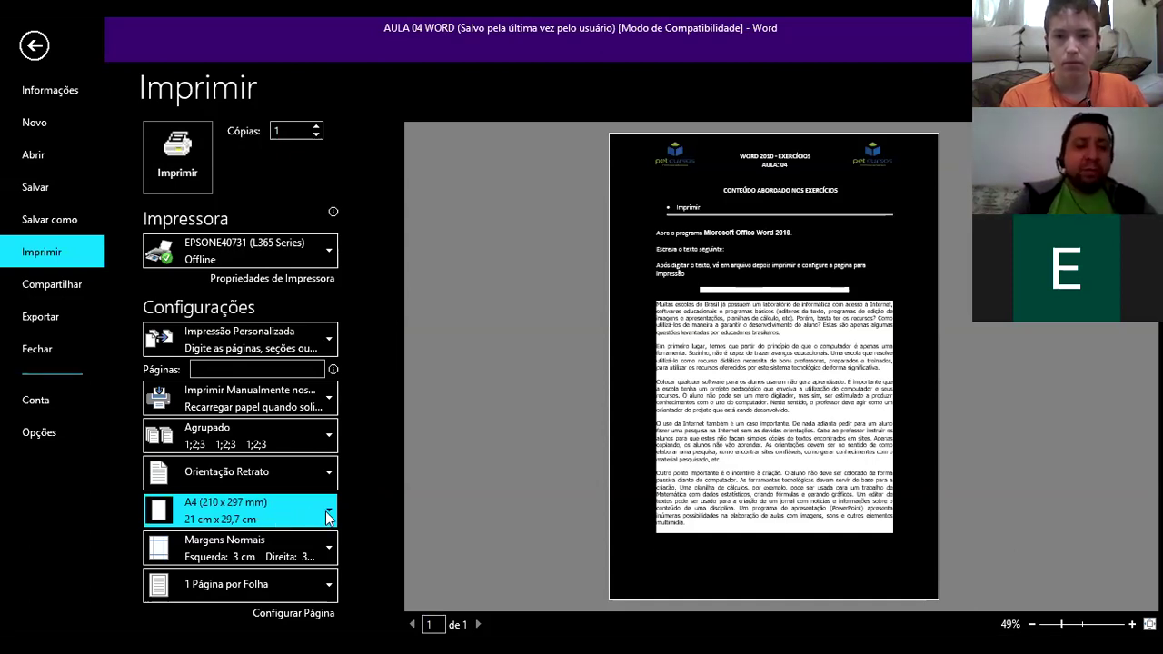
left_click(329, 517)
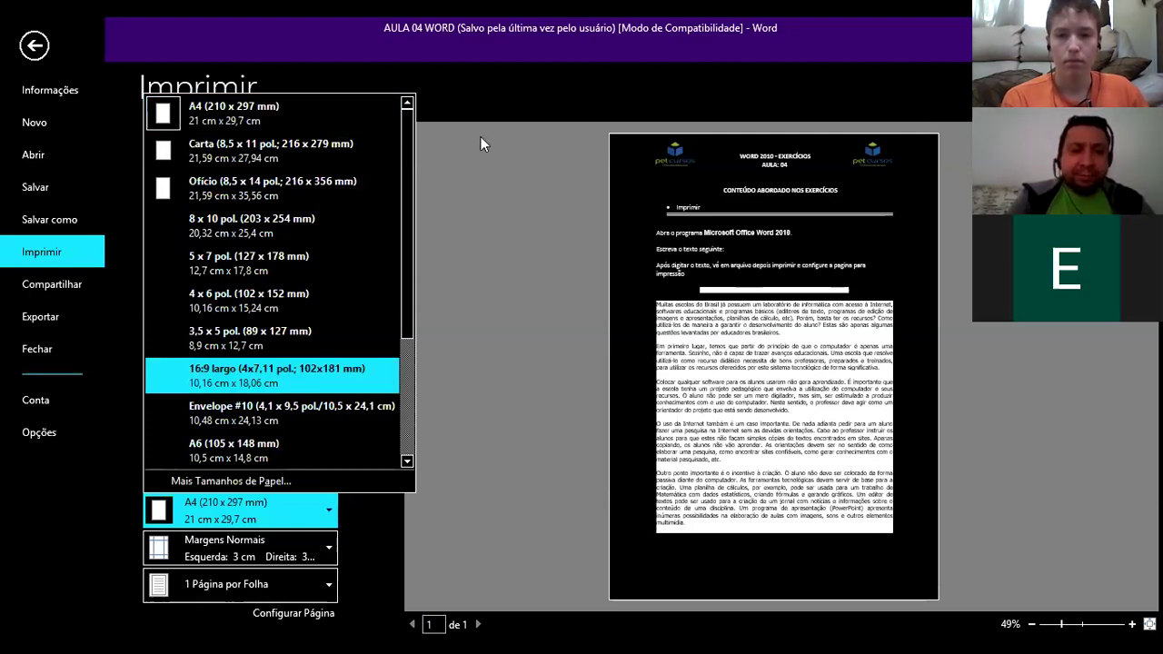
left_click(409, 518)
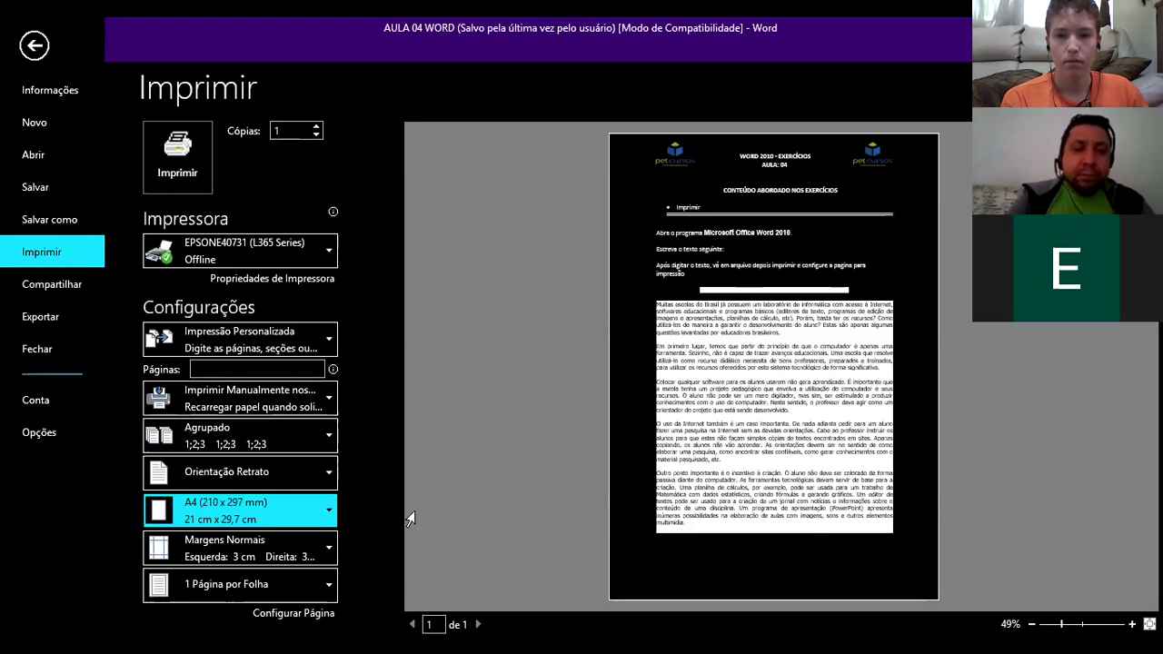
left_click(331, 556)
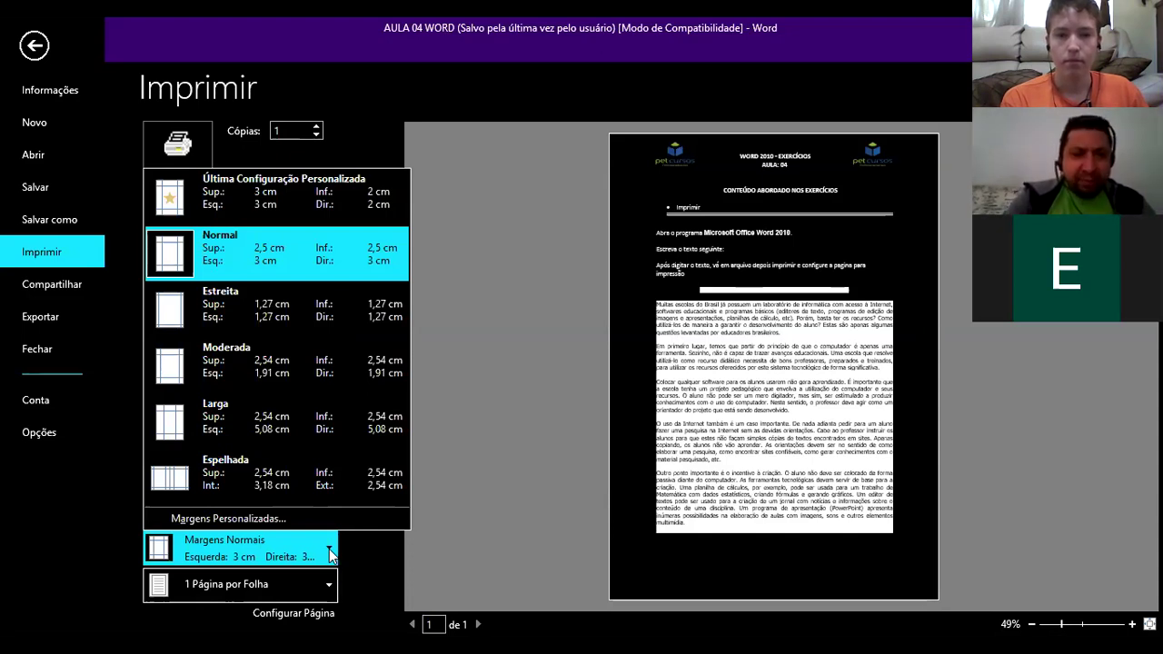
left_click(419, 96)
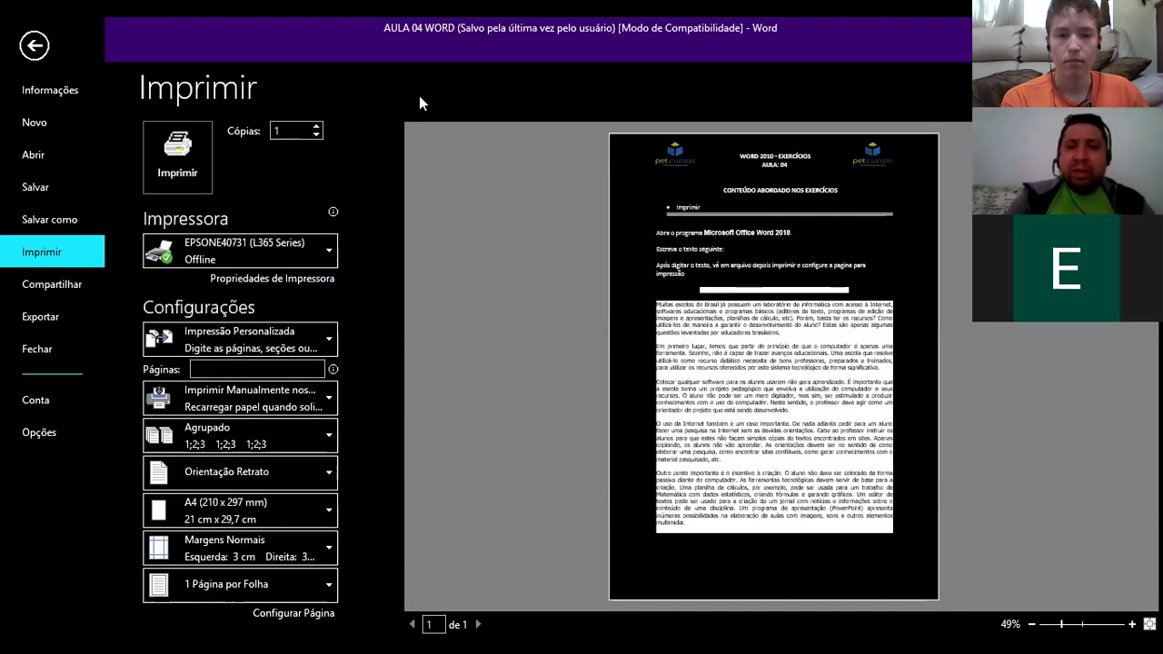
left_click(330, 595)
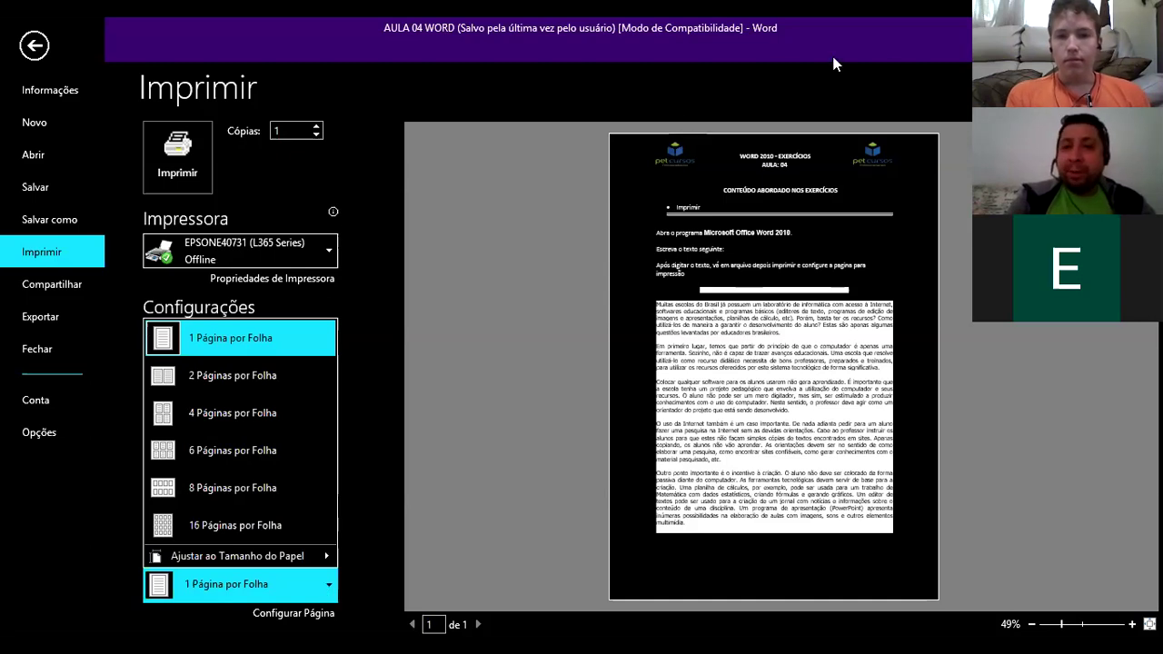
left_click(358, 355)
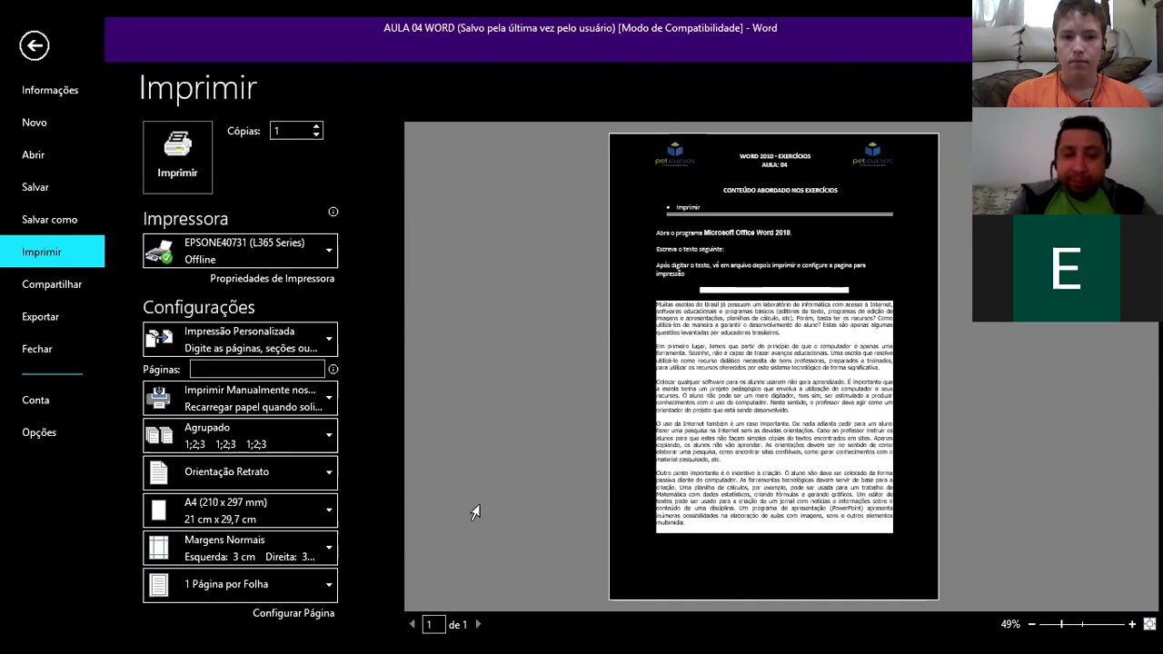
left_click(314, 614)
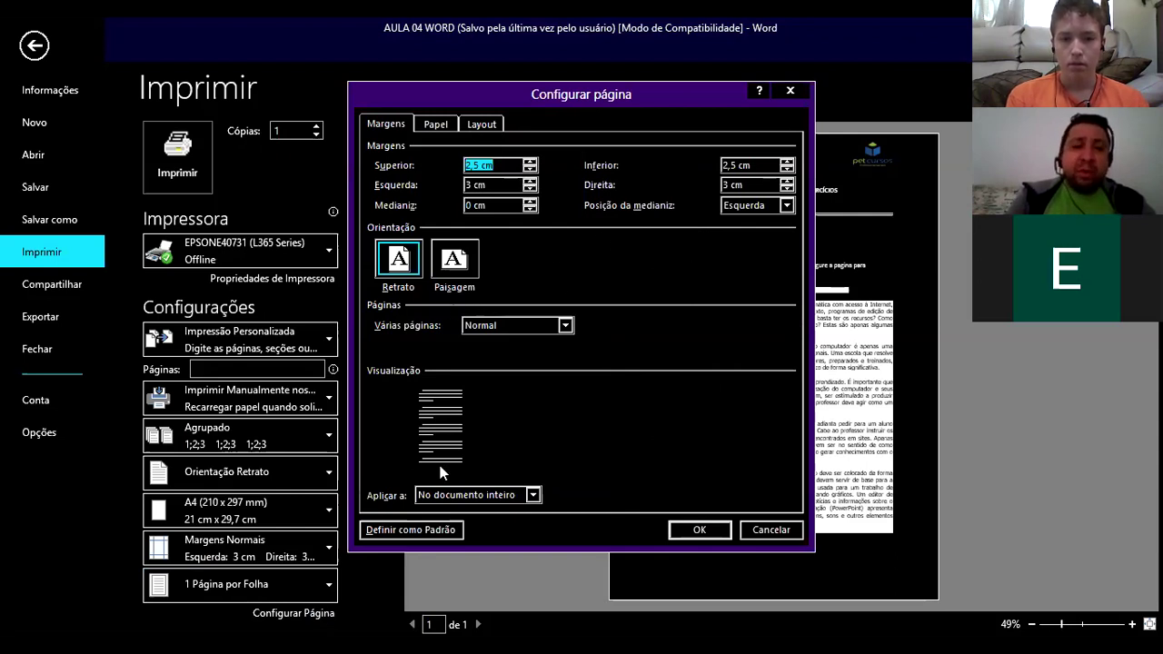
left_click(440, 128)
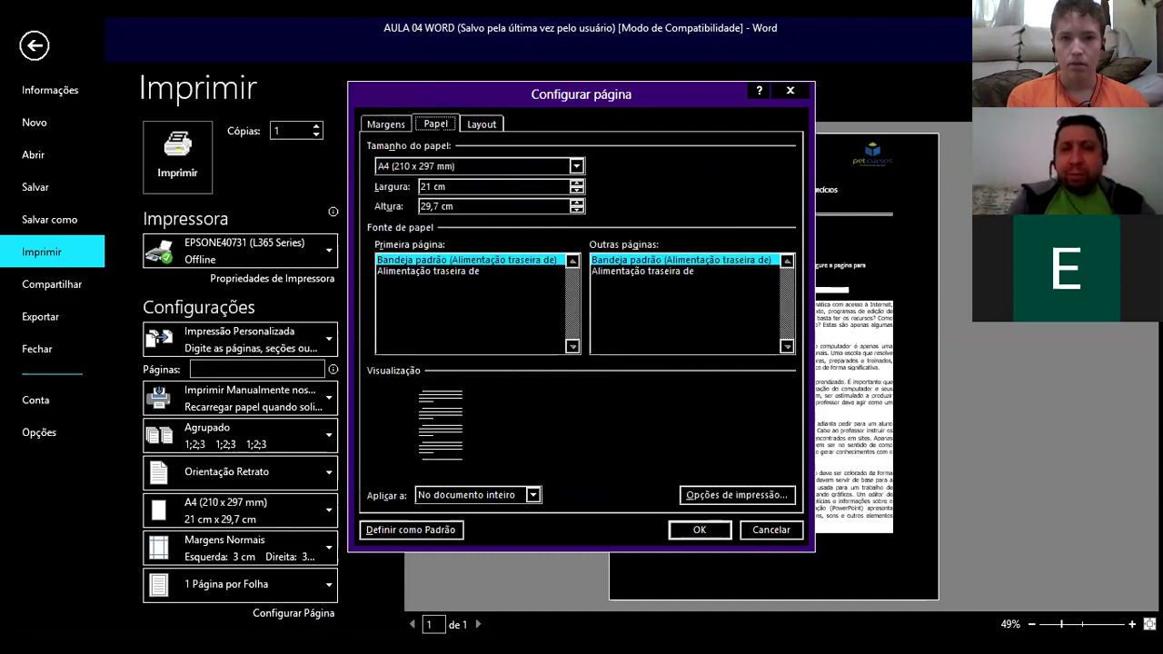
left_click(482, 125)
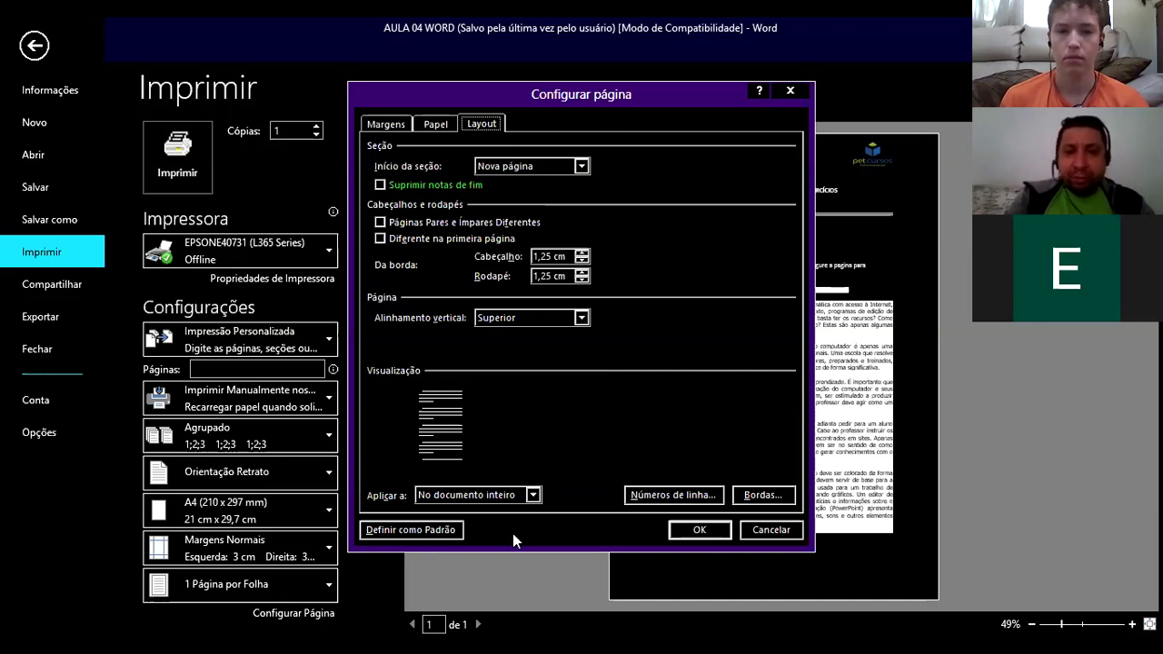
left_click(792, 92)
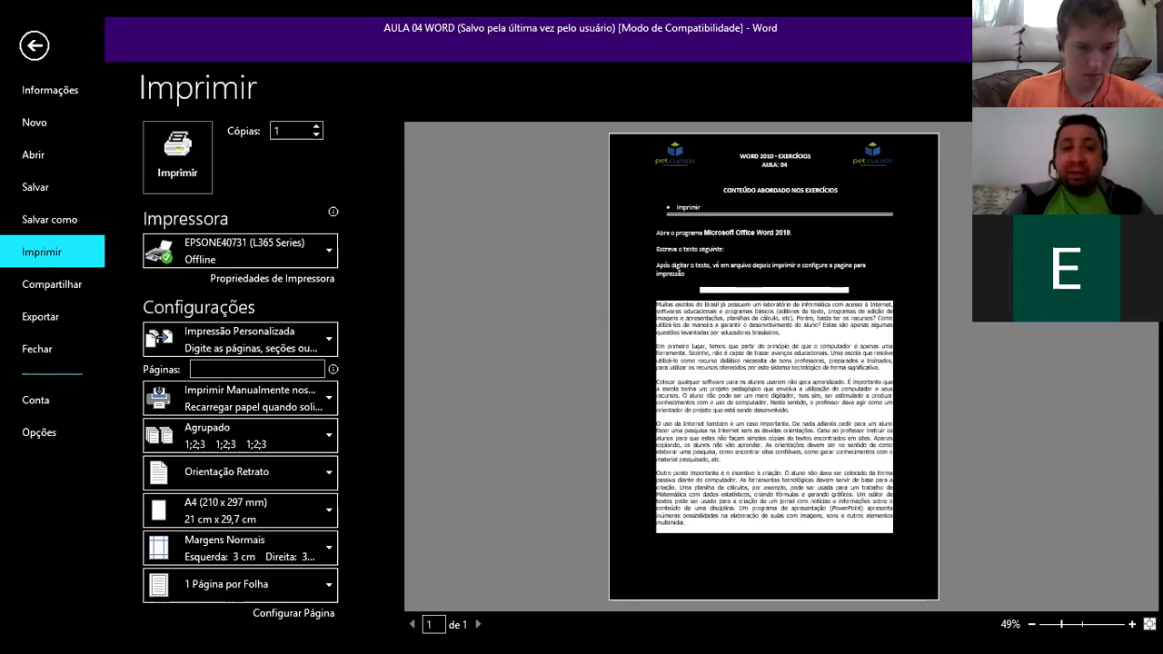
- Zoom the print preview in to 90%, then back out to 30%
left_click(1131, 625)
left_click(1131, 624)
left_click(1132, 624)
left_click(1131, 624)
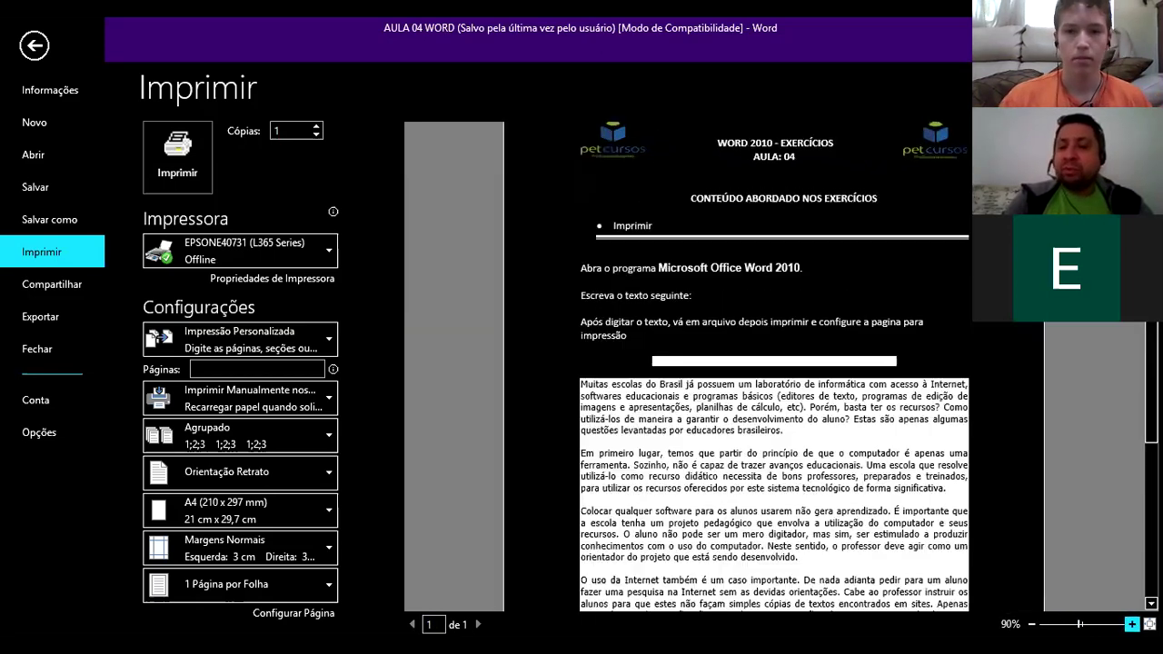
left_click(1132, 624)
left_click(1032, 624)
left_click(1031, 624)
left_click(1031, 624)
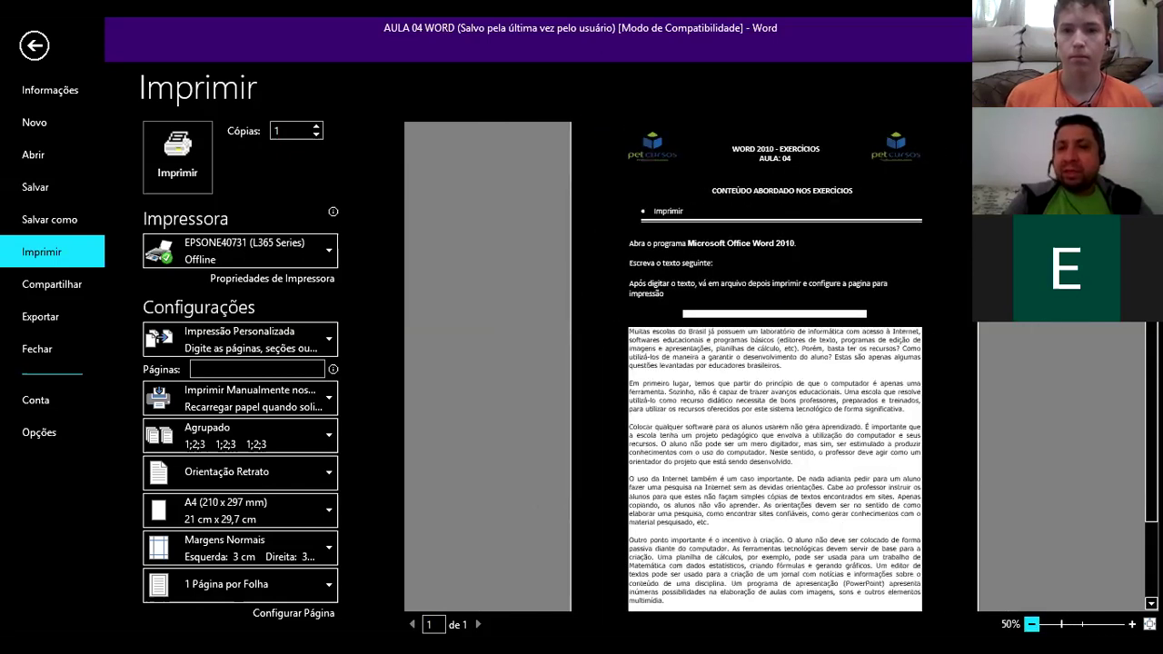
left_click(1032, 624)
left_click(1031, 624)
left_click(1031, 624)
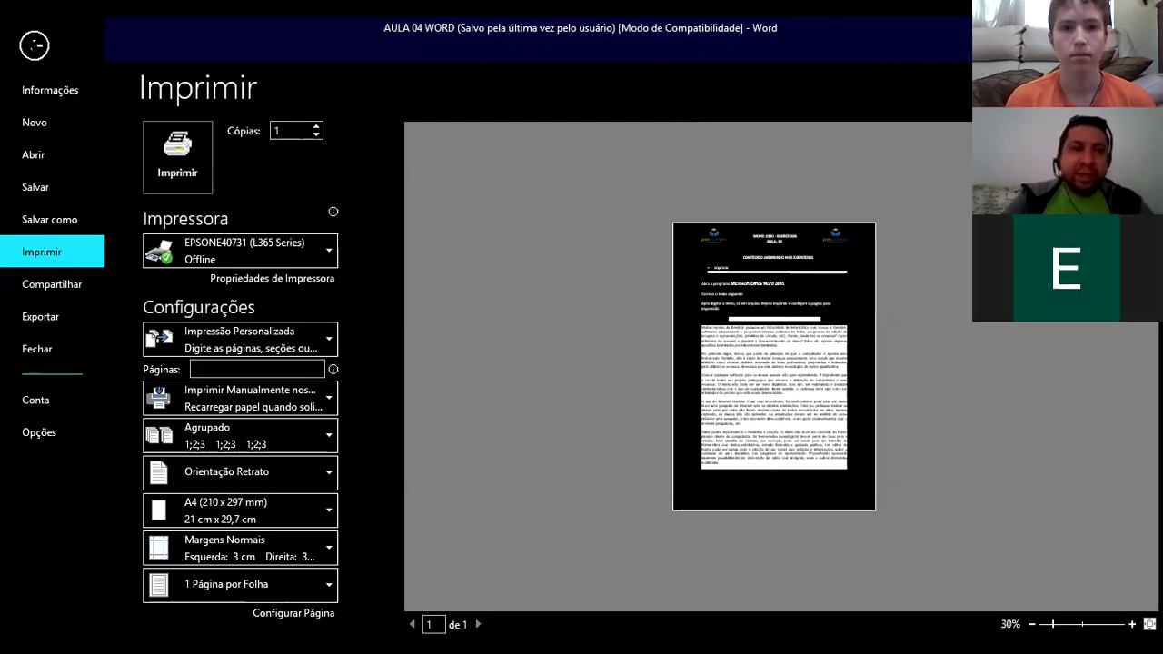
left_click(170, 26)
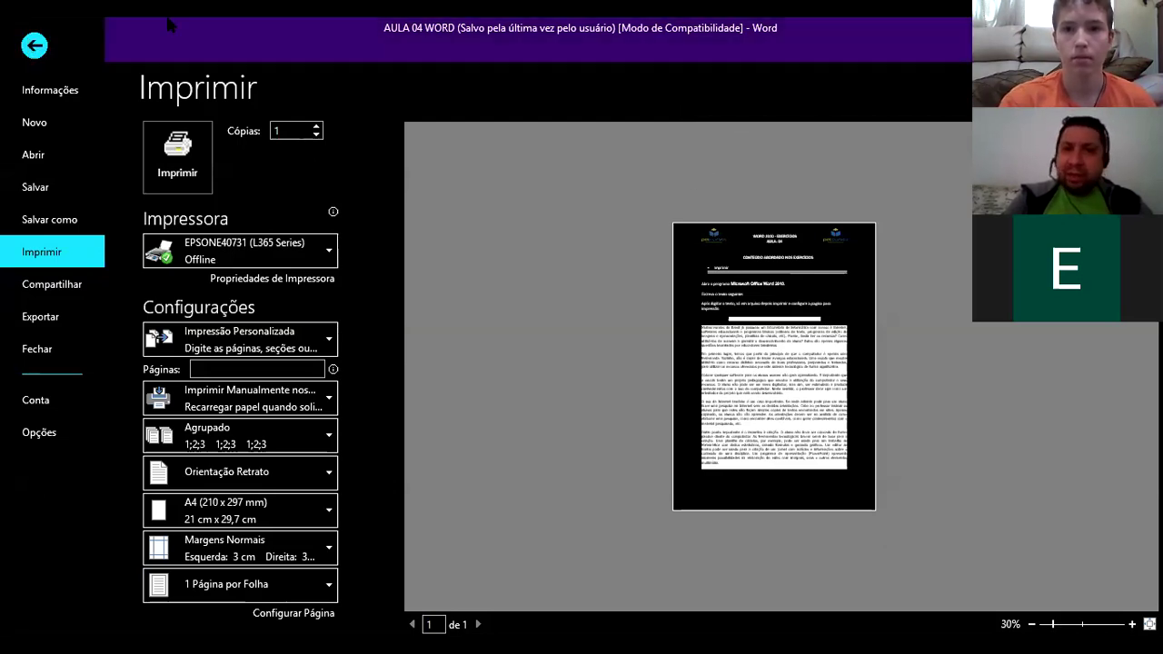